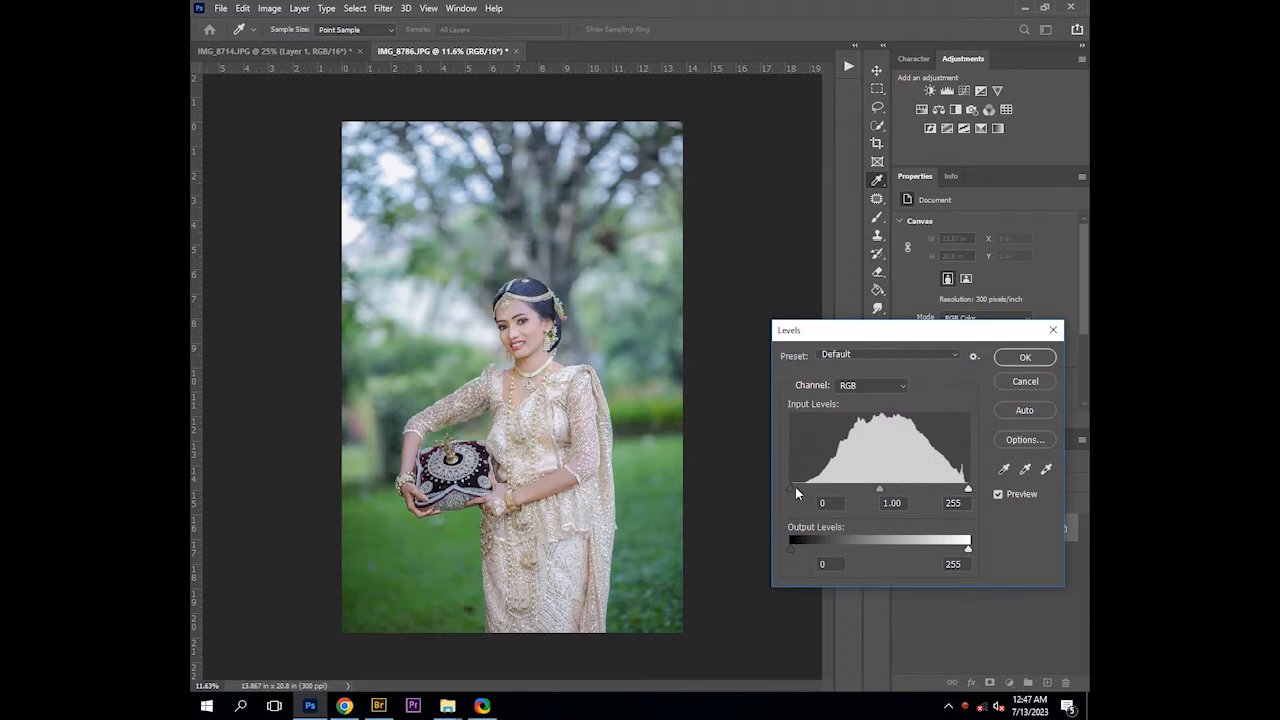
# Apply a Levels adjustment, moving the white input slider slightly inward
pyautogui.moveTo(793, 488); pyautogui.dragTo(792, 488)
pyautogui.moveTo(968, 489); pyautogui.dragTo(963, 490)
pyautogui.press('Return')
# Duplicate the background layer
pyautogui.press('b')
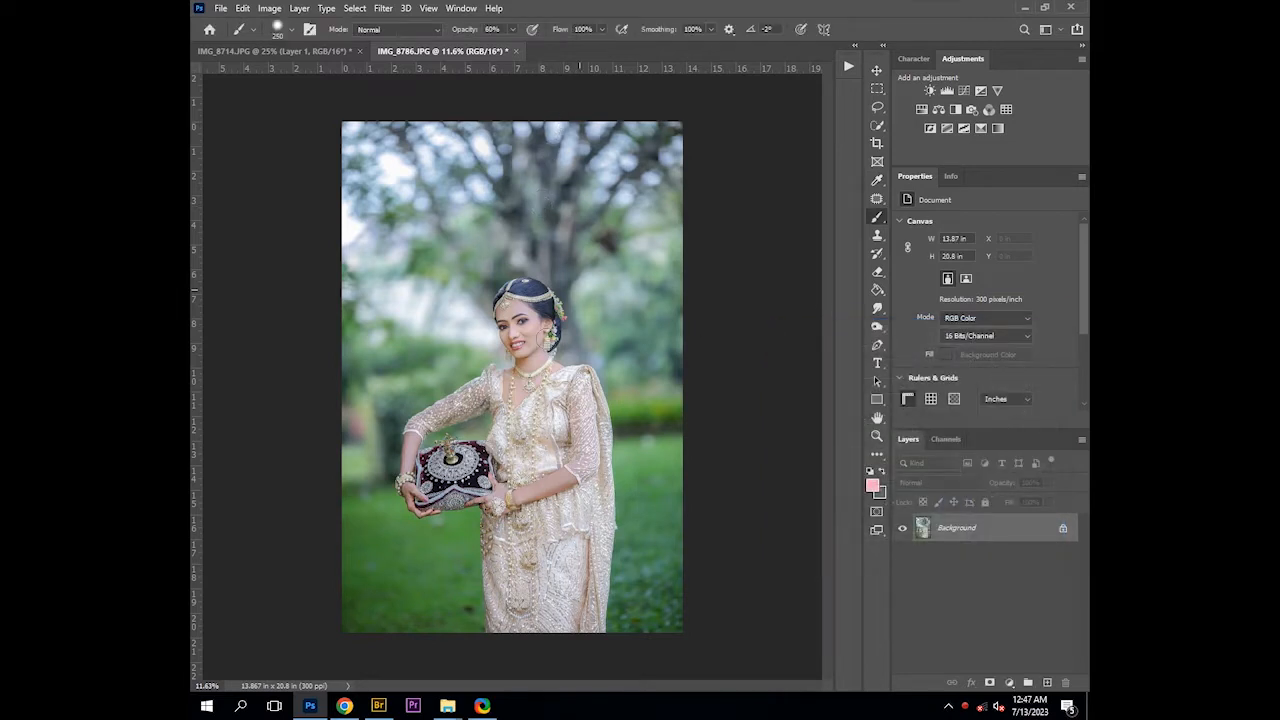
pyautogui.scroll(-1, 550, 343)
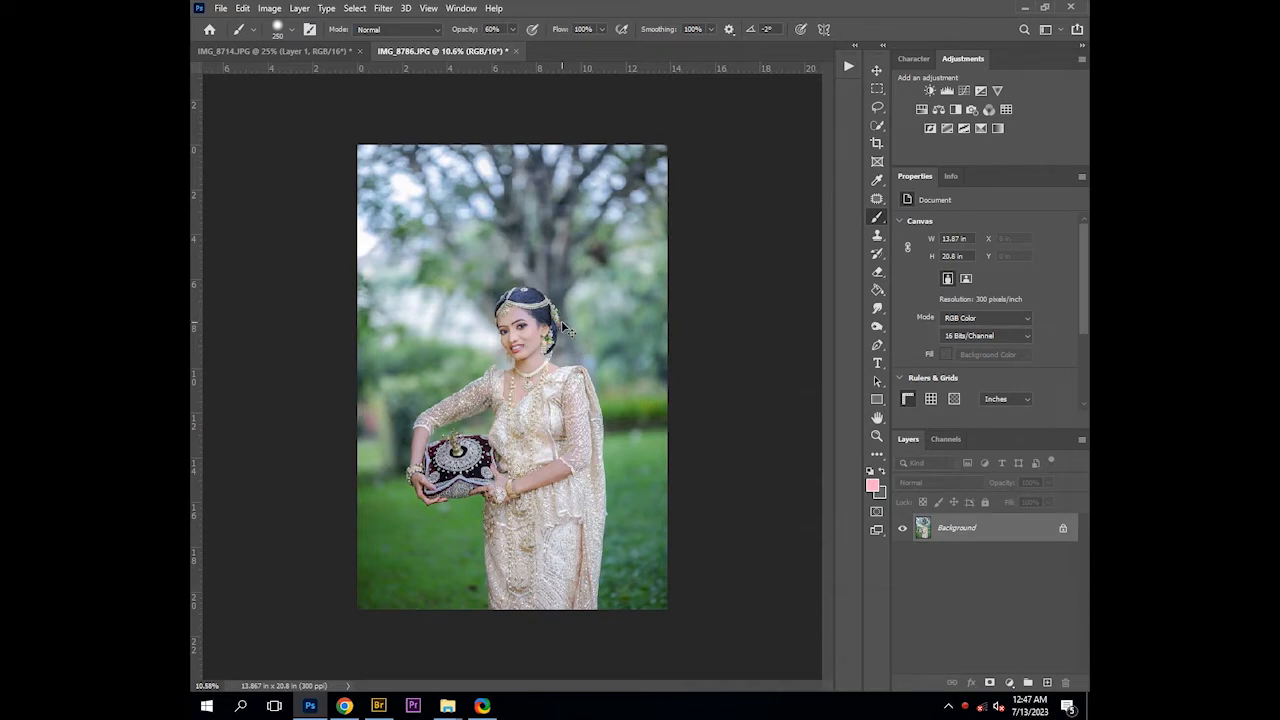
pyautogui.hotkey('ctrl', 'j')
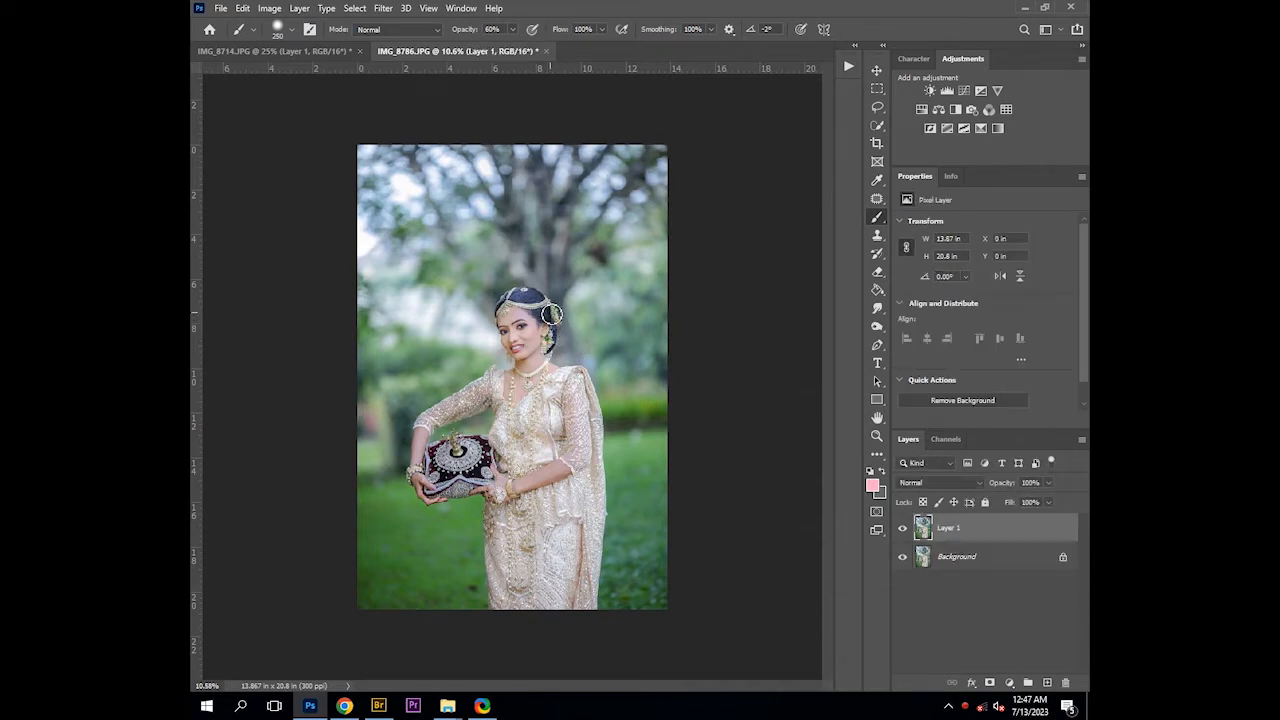
# Scale the duplicated layer up to about 121% so the photo extends beyond the canvas, and commit the transform
pyautogui.press('v')
pyautogui.moveTo(356, 145); pyautogui.dragTo(296, 77)
pyautogui.moveTo(577, 257); pyautogui.dragTo(602, 258)
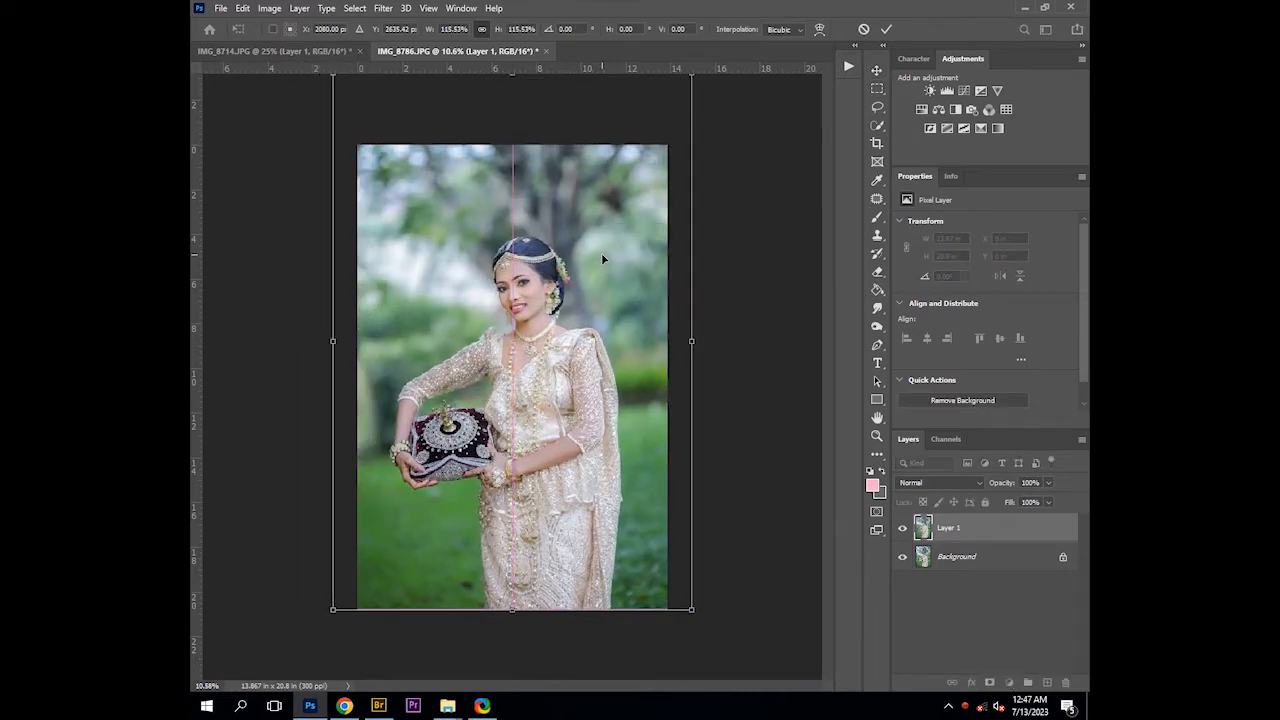
pyautogui.scroll(-4, 602, 258)
pyautogui.scroll(-1, 601, 258)
pyautogui.moveTo(627, 183); pyautogui.dragTo(637, 168)
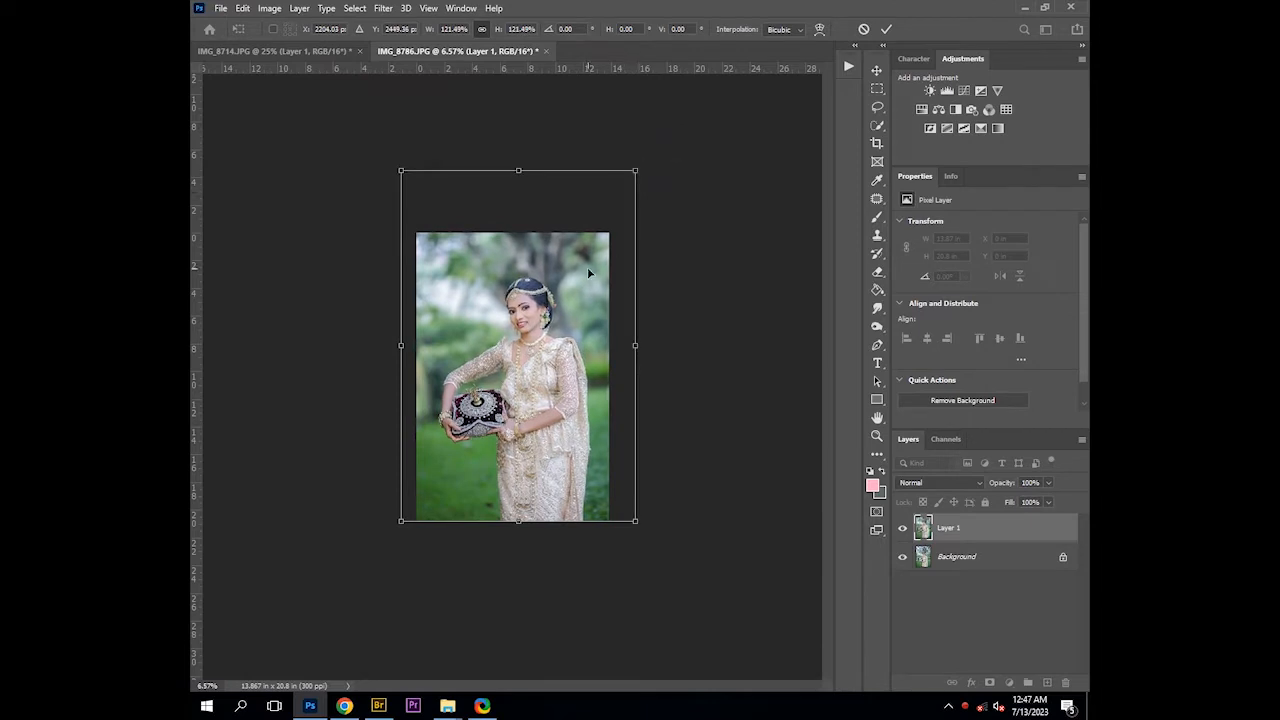
pyautogui.press('Return')
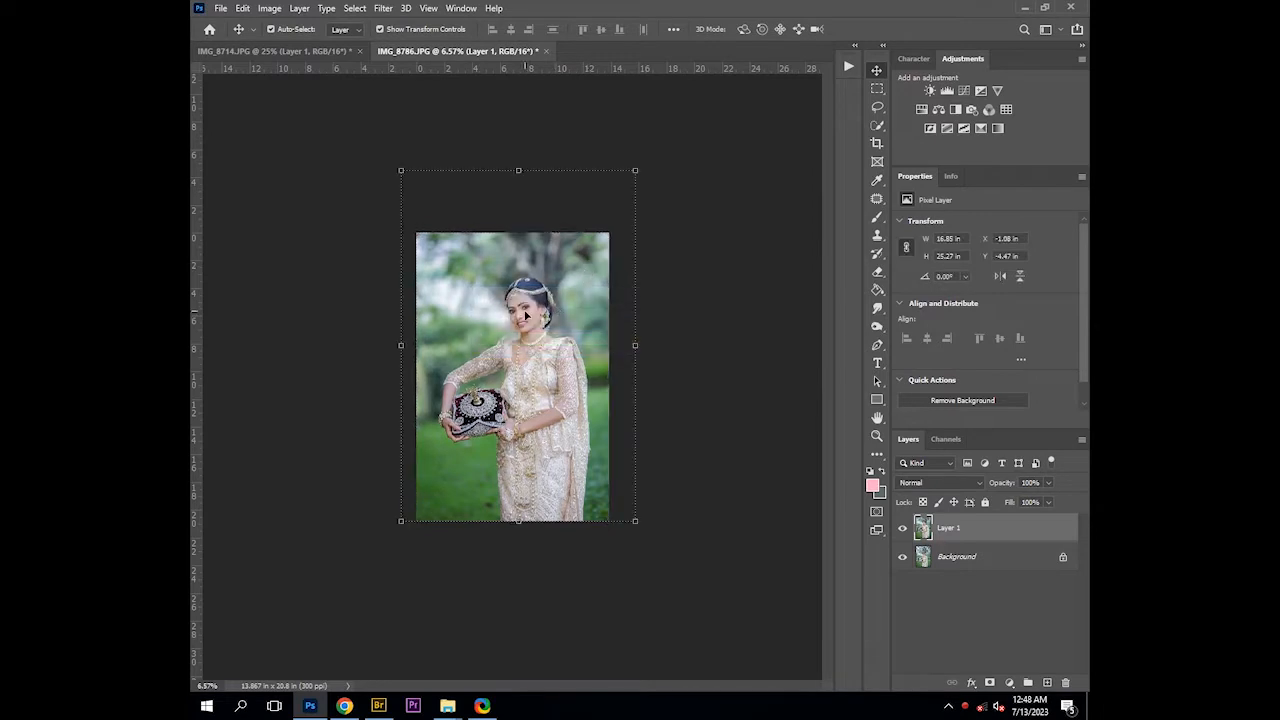
# Stamp all visible layers into a new merged layer
pyautogui.scroll(1, 525, 312)
pyautogui.scroll(5, 525, 312)
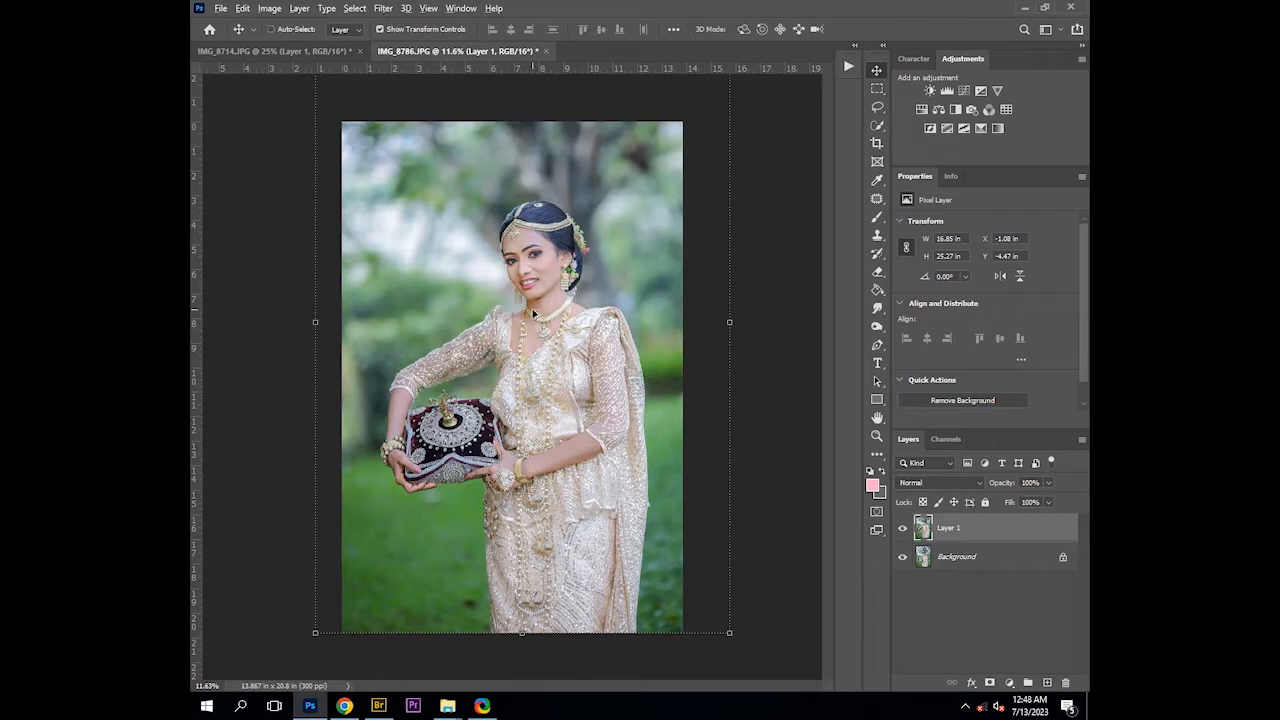
pyautogui.hotkey('ctrl', 'shift', 'alt', 'e')
# Apply a slight Levels adjustment to the merged layer
pyautogui.hotkey('ctrl', 'l')
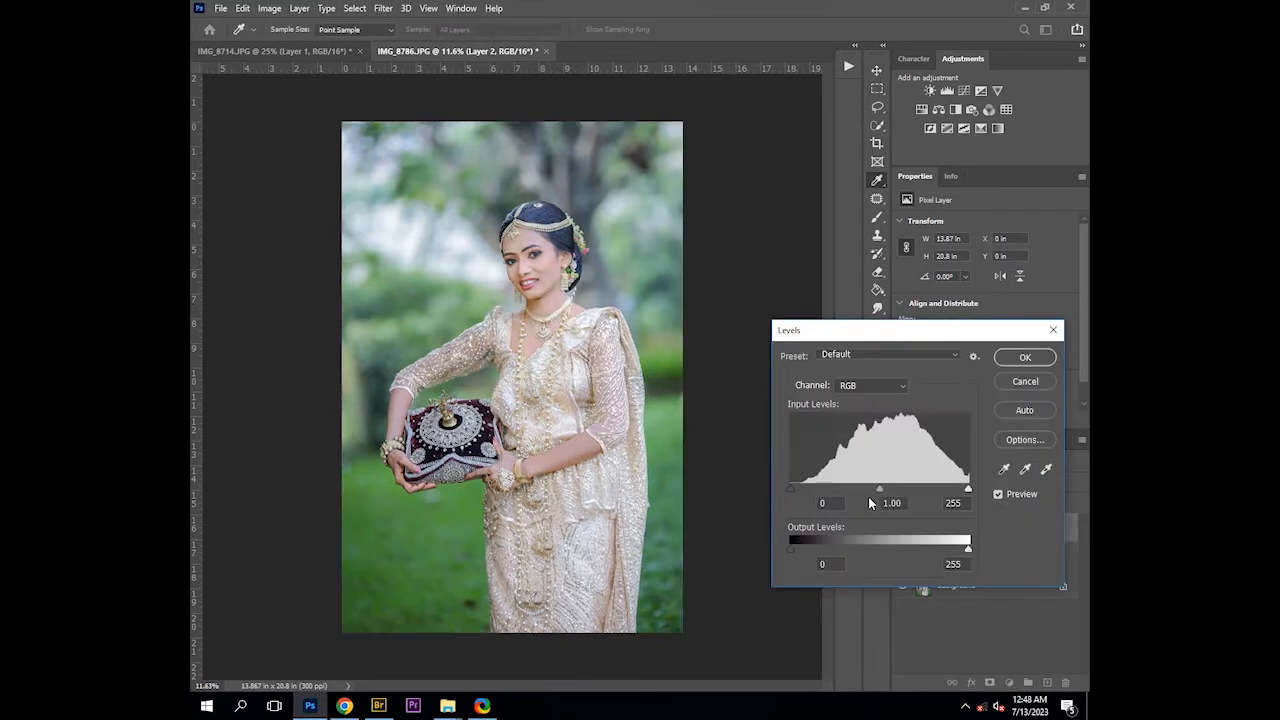
pyautogui.press('Up')
pyautogui.press('Up')
pyautogui.press('Return')
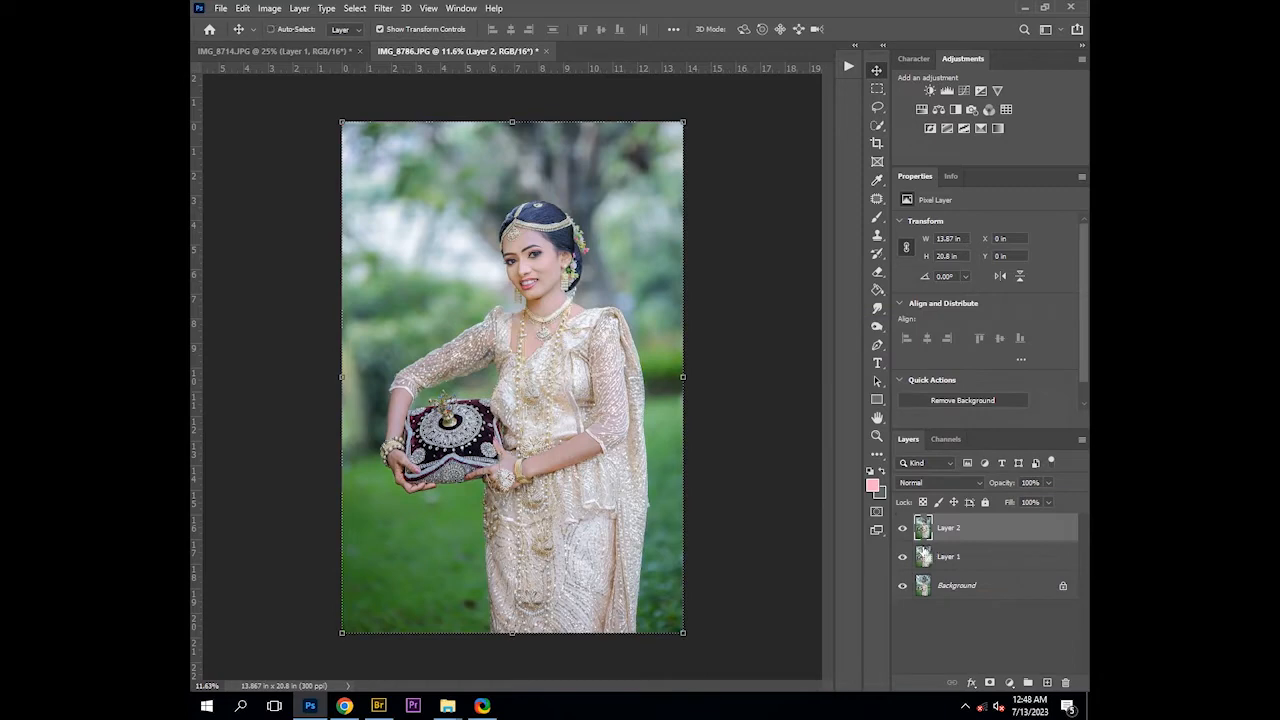
# Duplicate the merged layer and apply a High Pass filter with a 2.5 pixel radius to the copy
pyautogui.hotkey('ctrl', 'j')
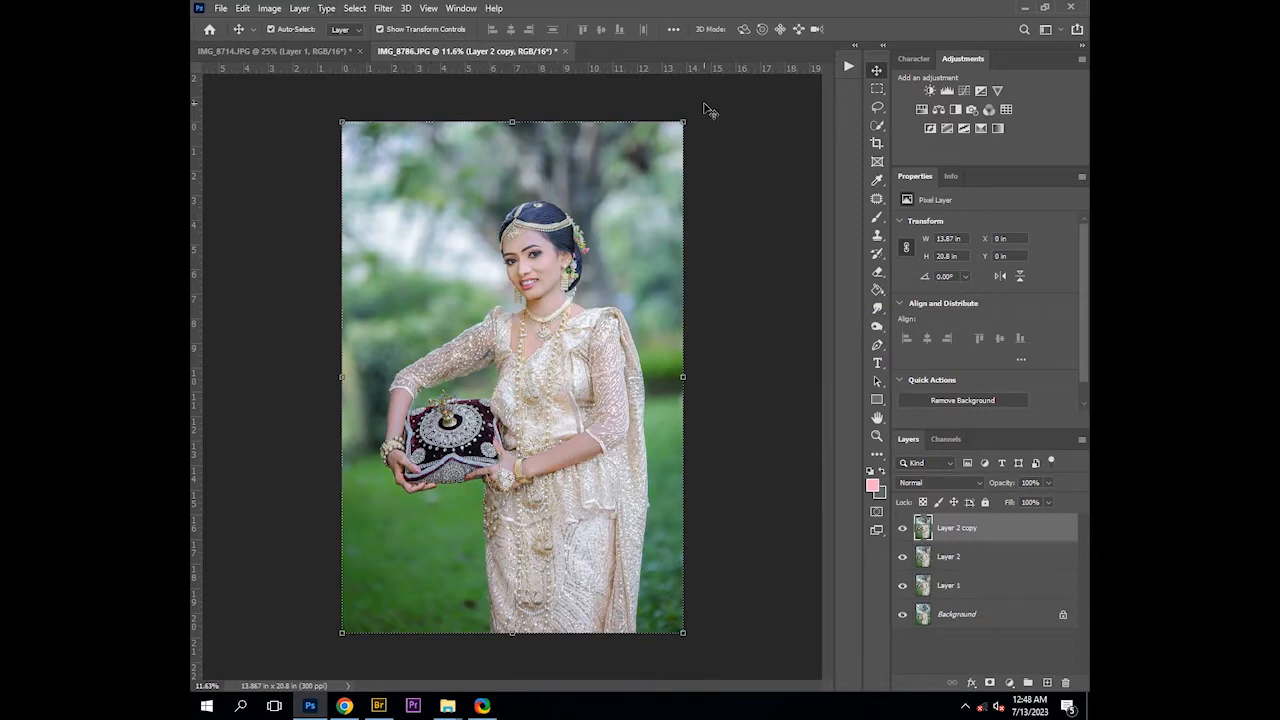
pyautogui.click(383, 8)
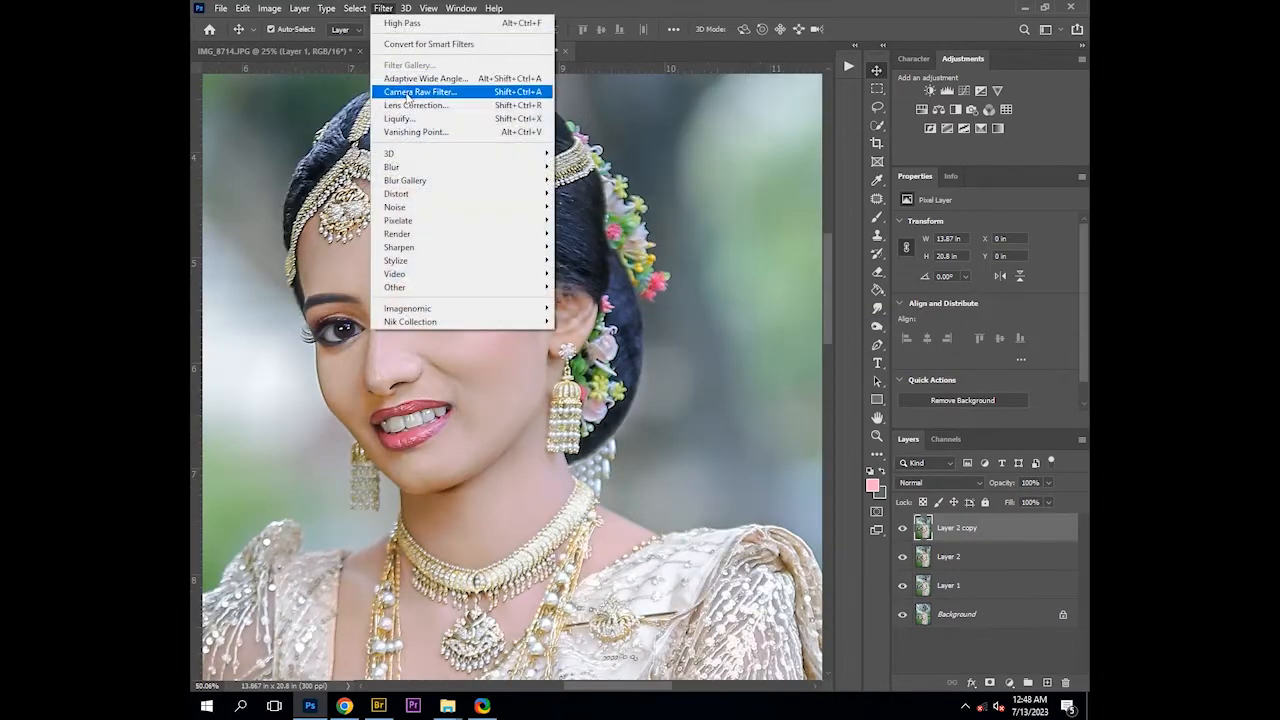
pyautogui.moveTo(455, 297)
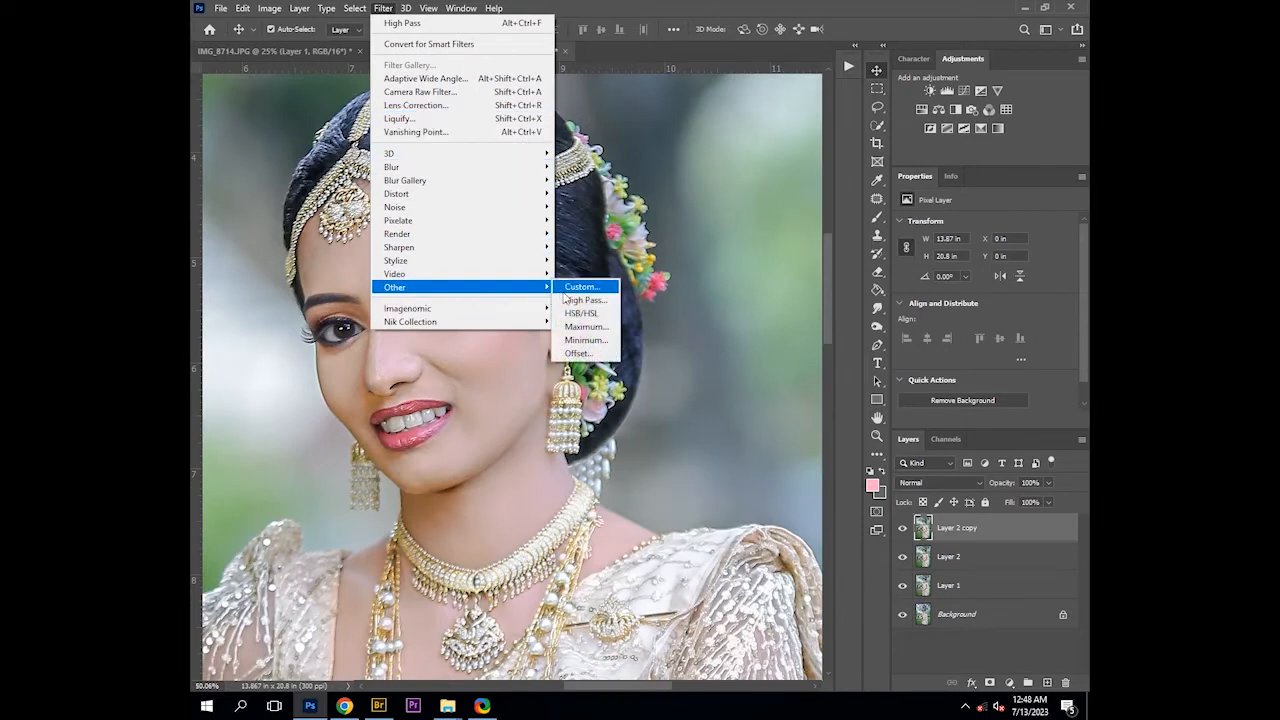
pyautogui.click(580, 300)
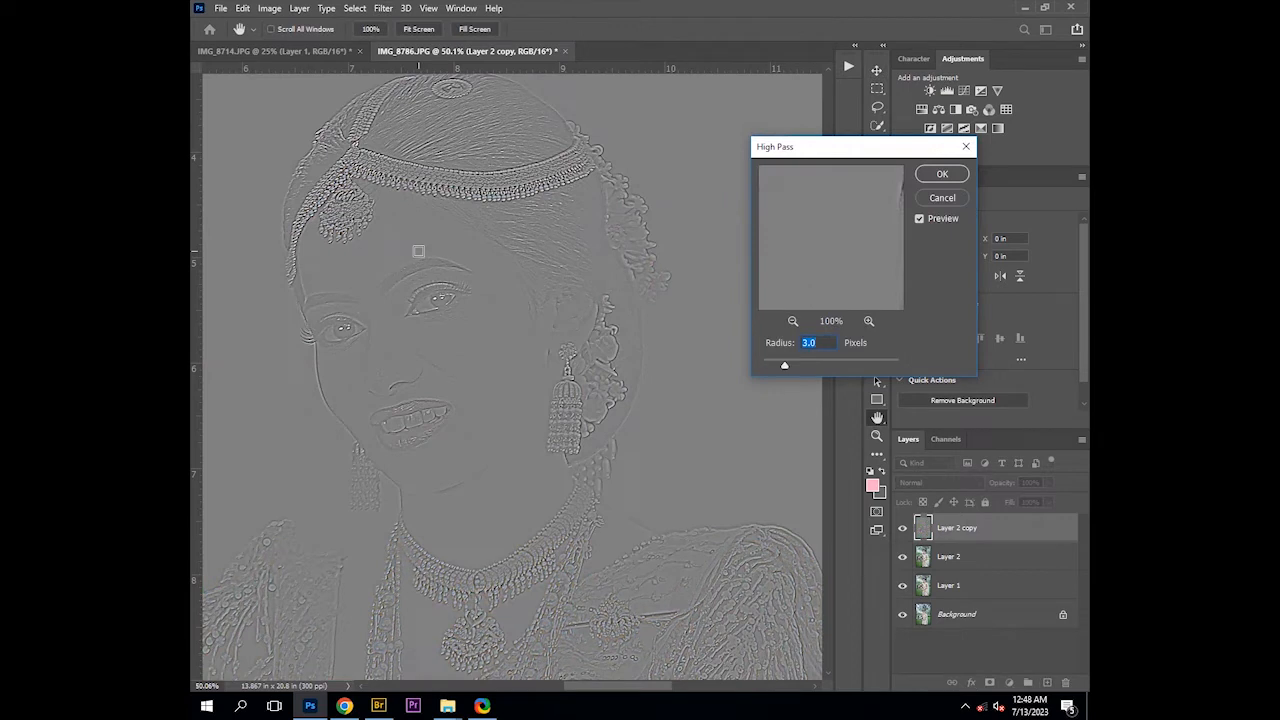
pyautogui.write('2.5')
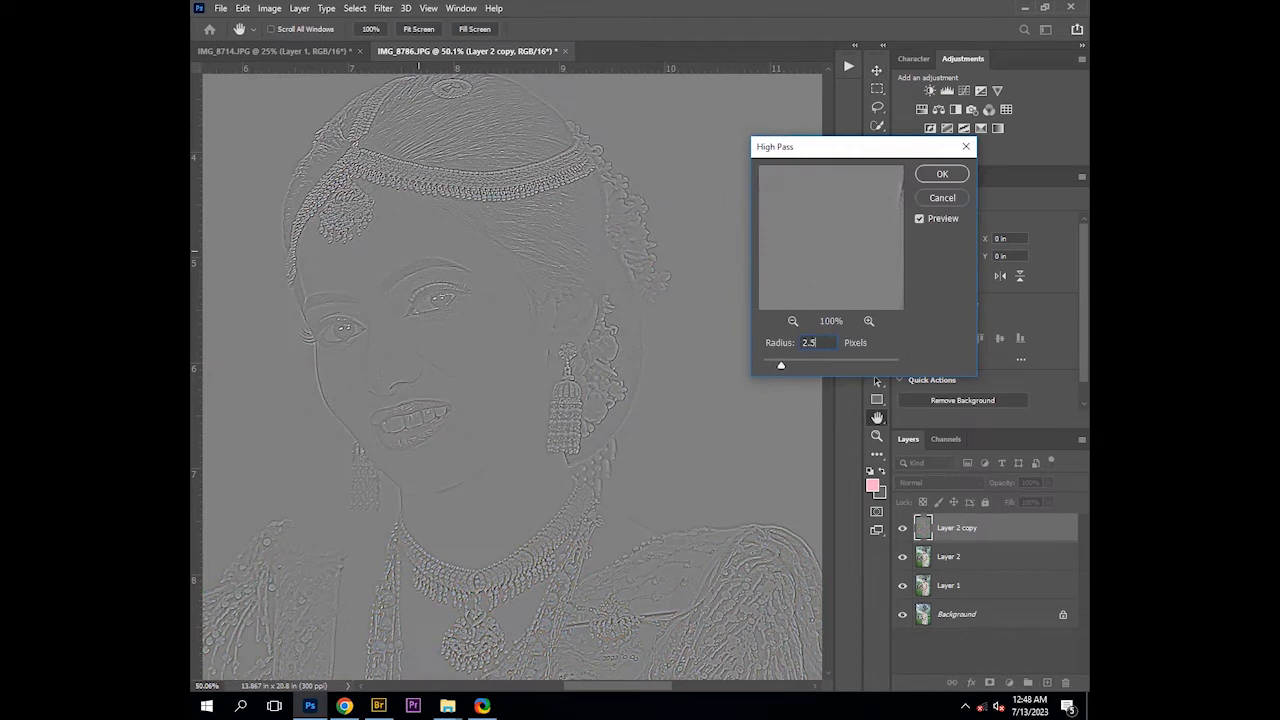
pyautogui.click(942, 174)
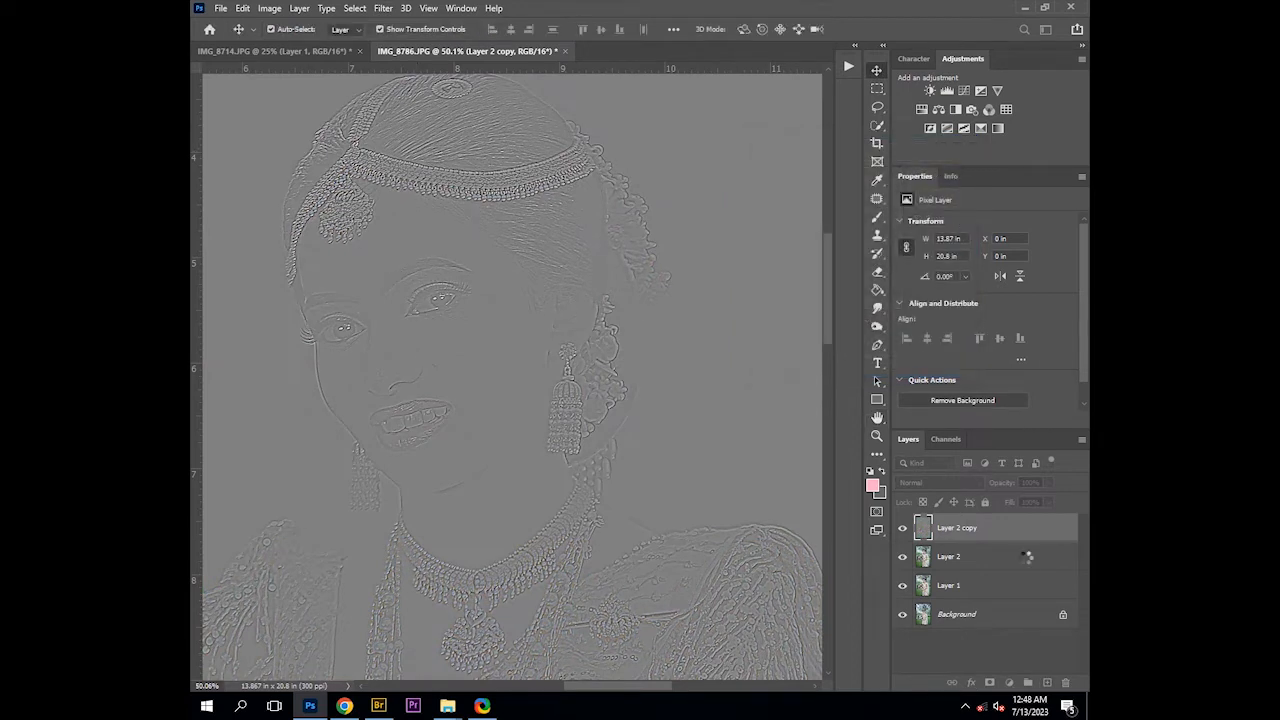
# Set the high-pass copy's blend mode to Linear Light and toggle its visibility to compare the sharpening
pyautogui.click(957, 482)
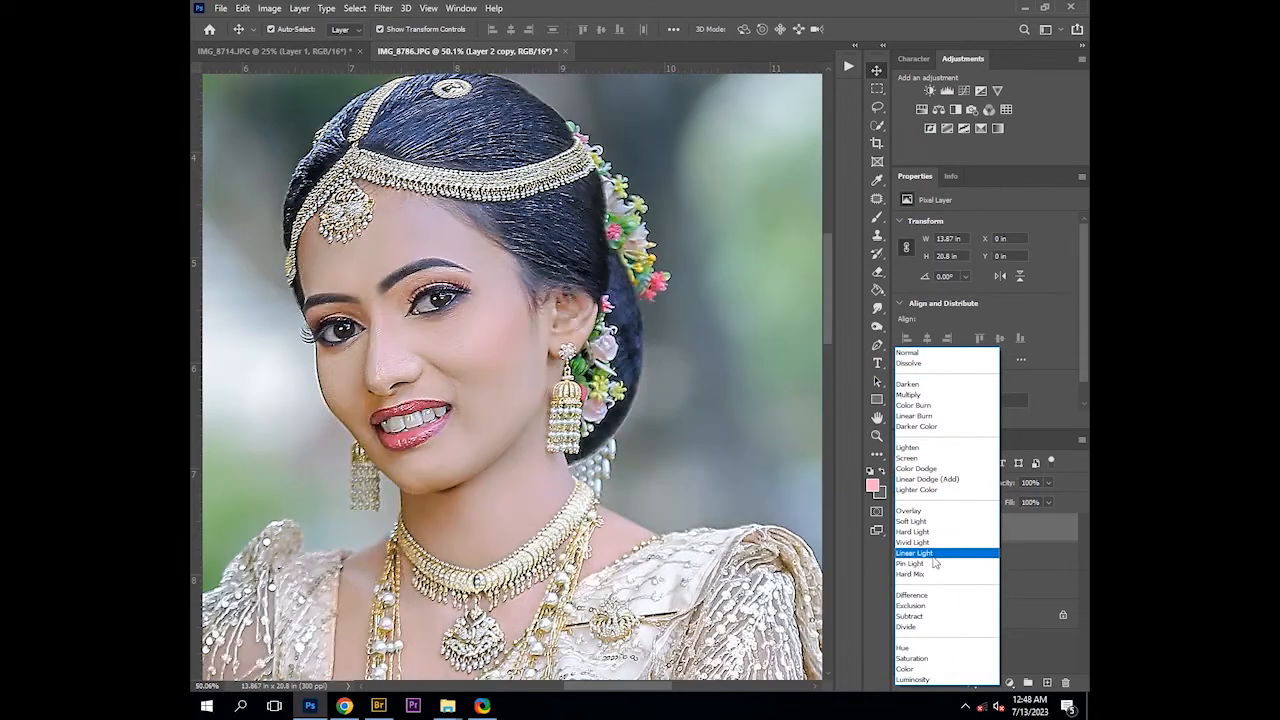
pyautogui.click(920, 553)
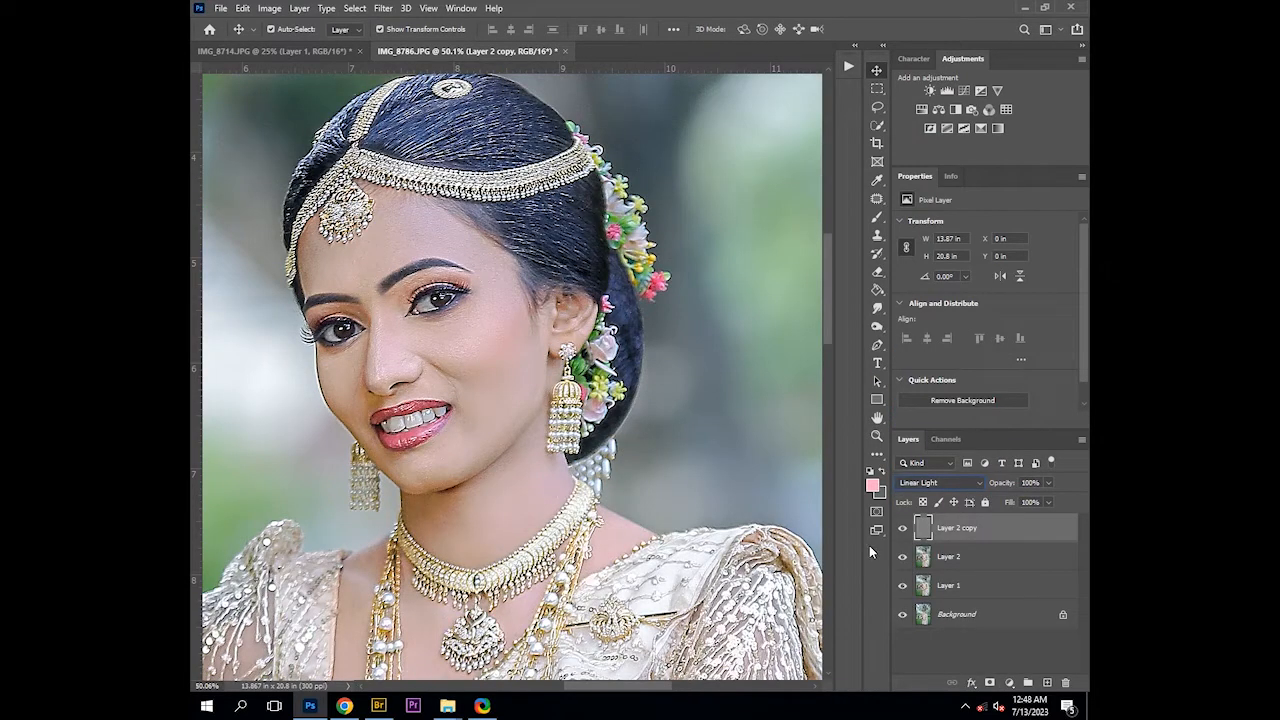
pyautogui.hotkey('ctrl', '-')
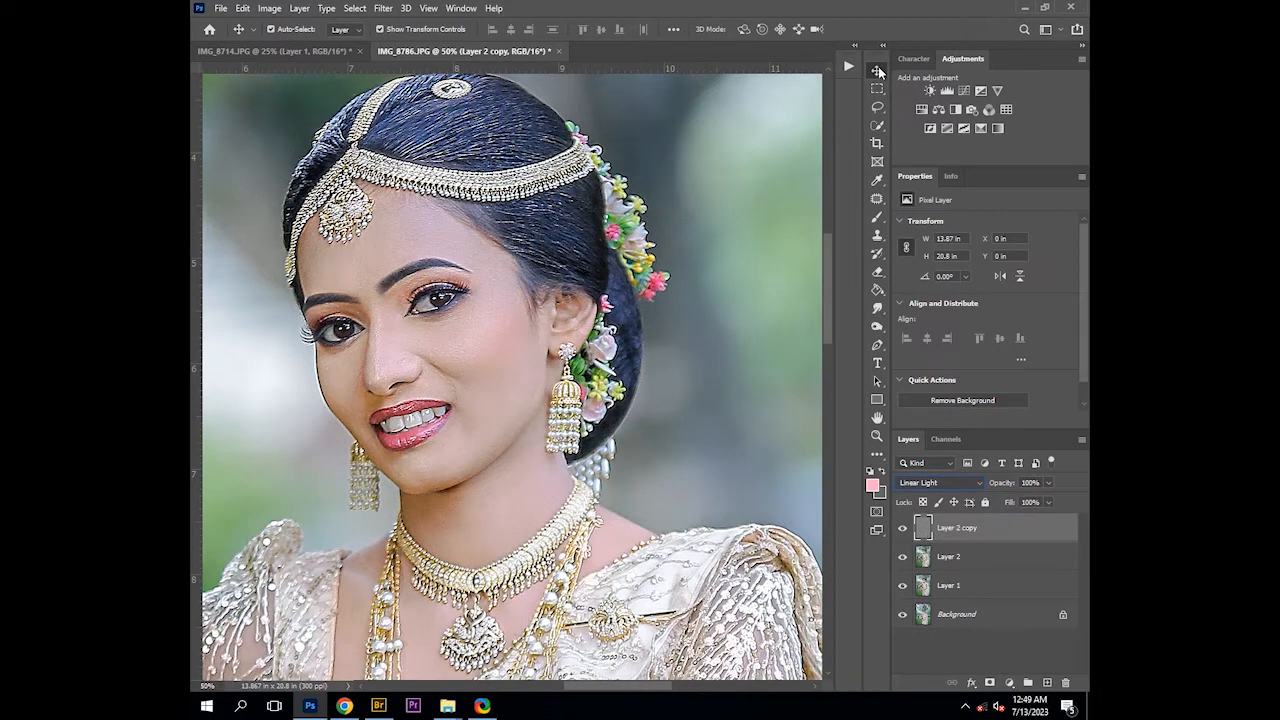
pyautogui.hotkey('ctrl', '-')
pyautogui.hotkey('ctrl', '-')
pyautogui.hotkey('ctrl', '-')
pyautogui.hotkey('ctrl', '-')
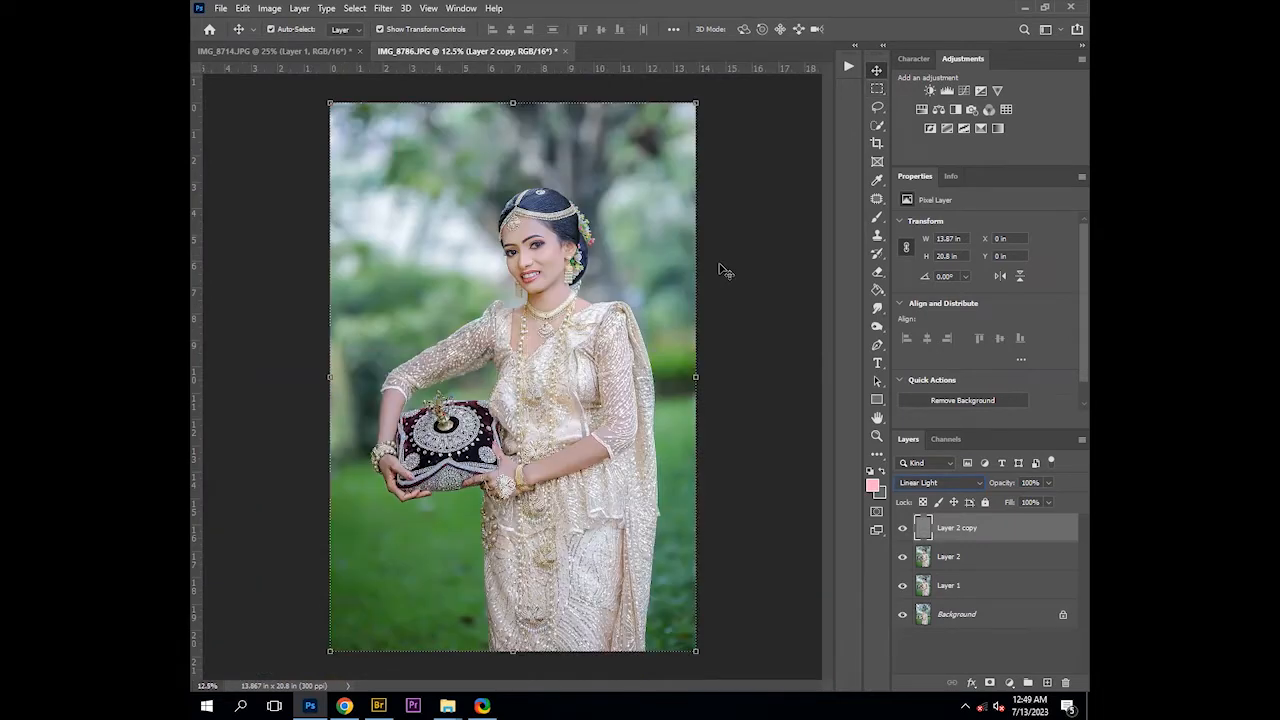
pyautogui.click(903, 529)
pyautogui.click(903, 529)
# Add a layer mask to the high-pass copy and paint black over the hair with the brush to reduce sharpening
pyautogui.click(989, 682)
pyautogui.keyDown('ctrl'); pyautogui.click(544, 251); pyautogui.keyUp('ctrl')
pyautogui.keyDown('ctrl'); pyautogui.click(544, 251); pyautogui.keyUp('ctrl')
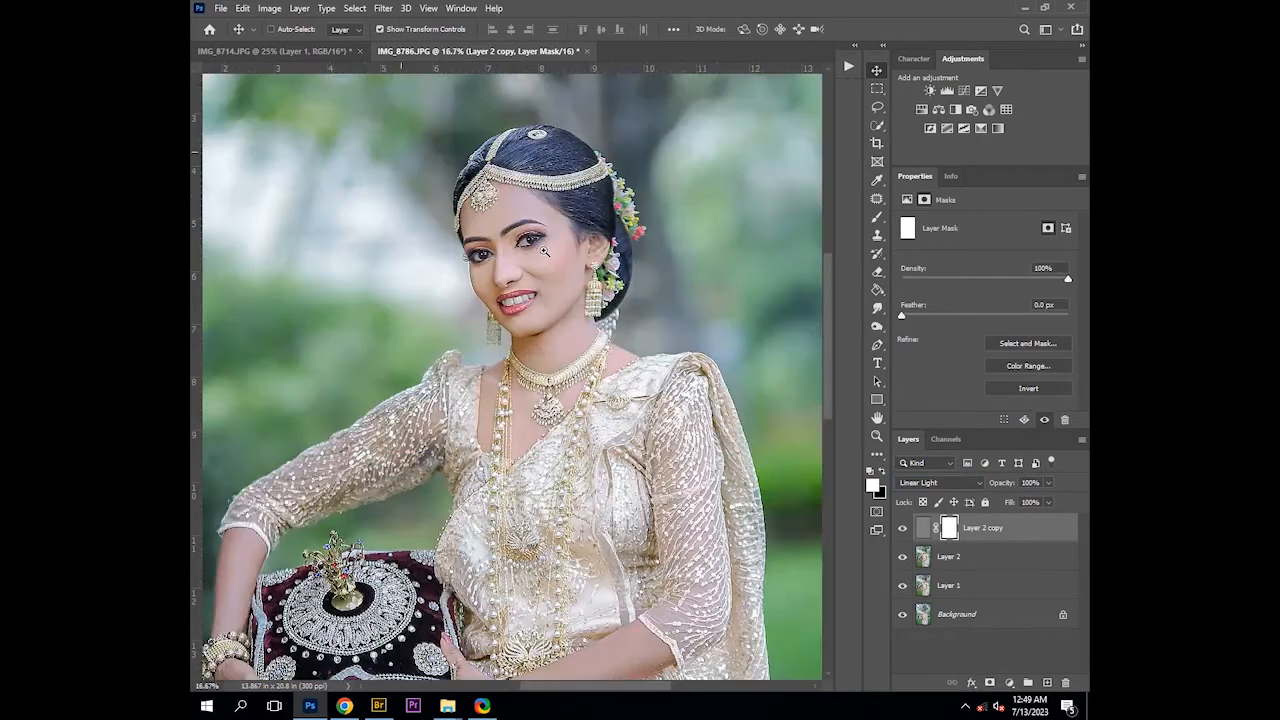
pyautogui.keyDown('ctrl'); pyautogui.click(544, 251); pyautogui.keyUp('ctrl')
pyautogui.keyDown('ctrl'); pyautogui.click(544, 251); pyautogui.keyUp('ctrl')
pyautogui.keyDown('ctrl'); pyautogui.click(544, 251); pyautogui.keyUp('ctrl')
pyautogui.moveTo(548, 204); pyautogui.dragTo(565, 378)
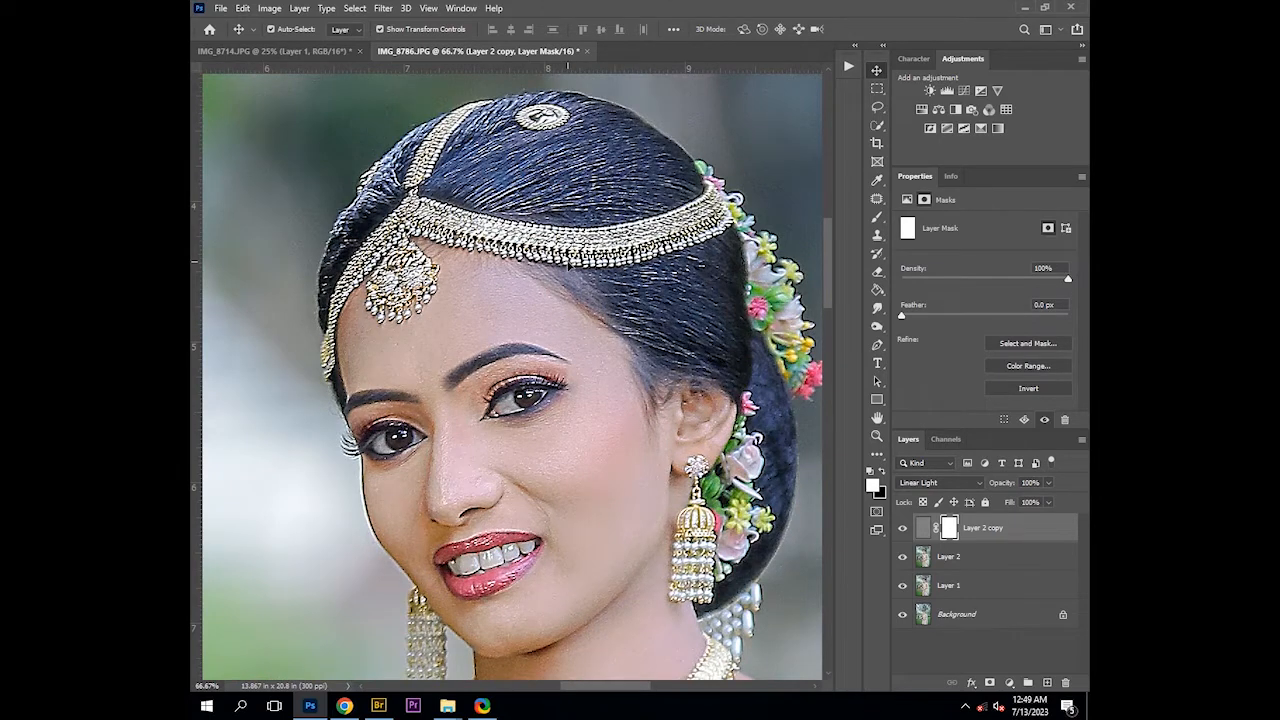
pyautogui.press('b')
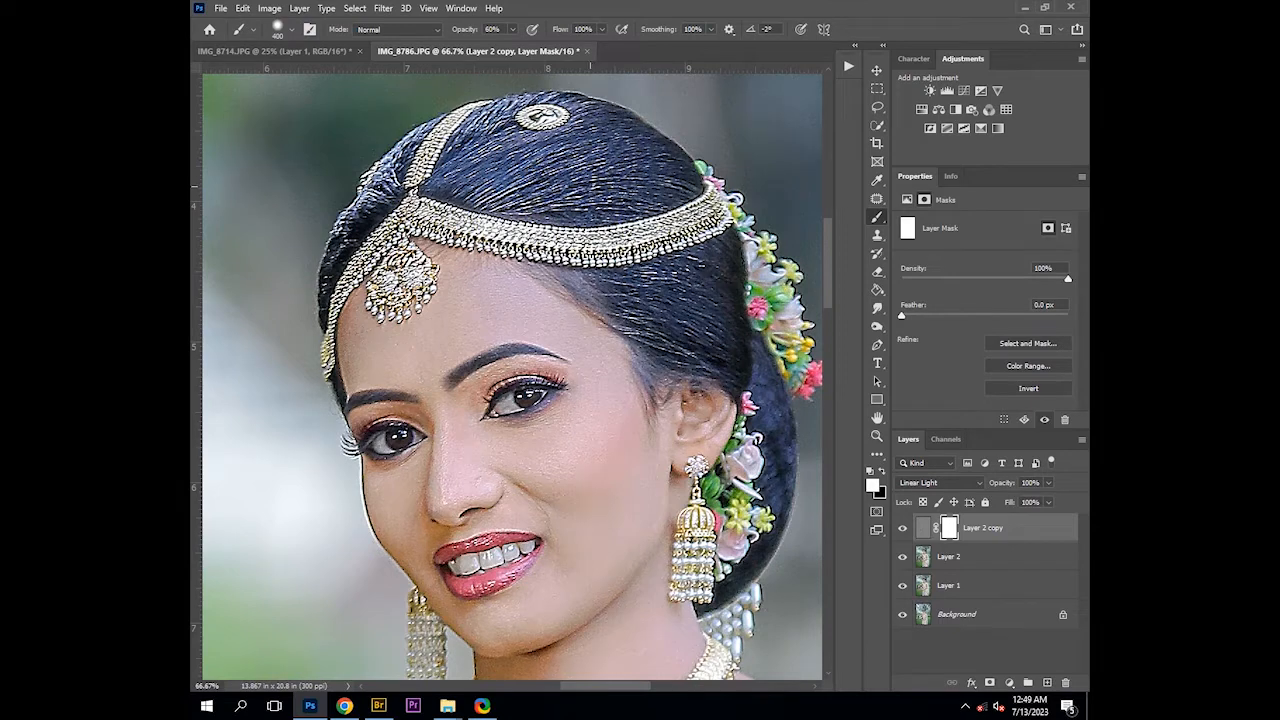
pyautogui.press('x')
pyautogui.moveTo(593, 186); pyautogui.dragTo(512, 155)
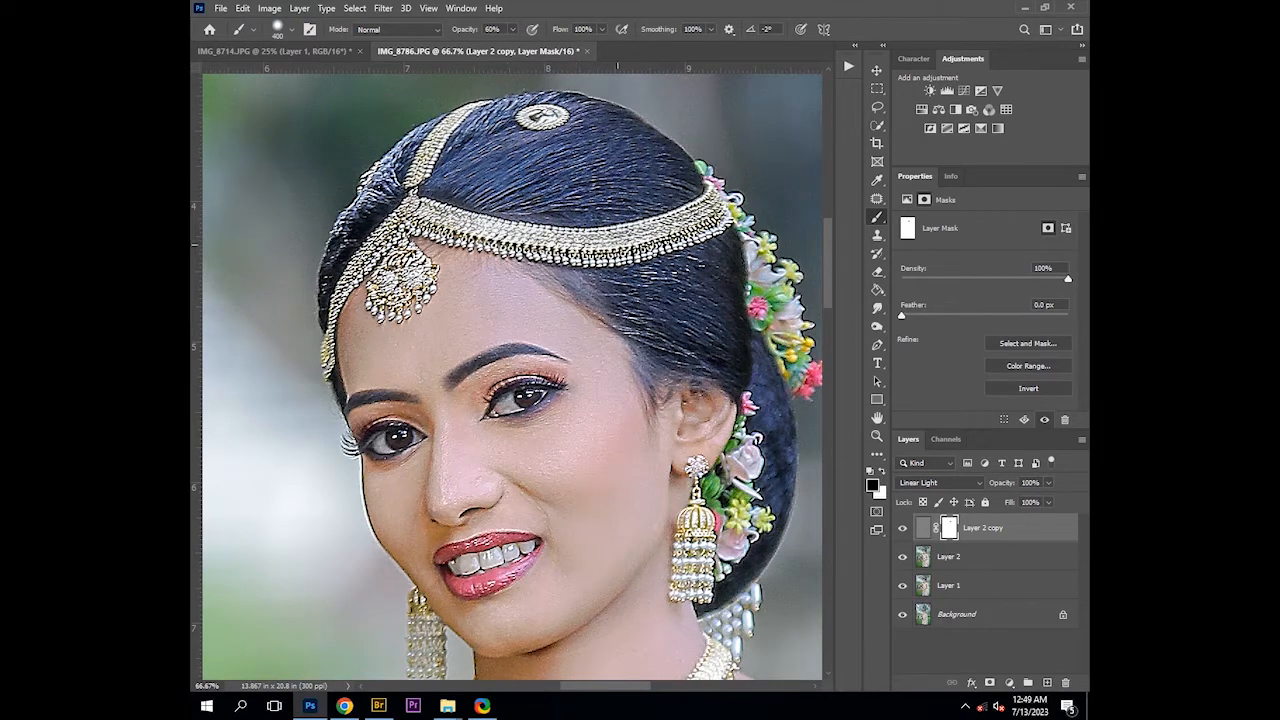
pyautogui.moveTo(617, 243); pyautogui.dragTo(702, 238)
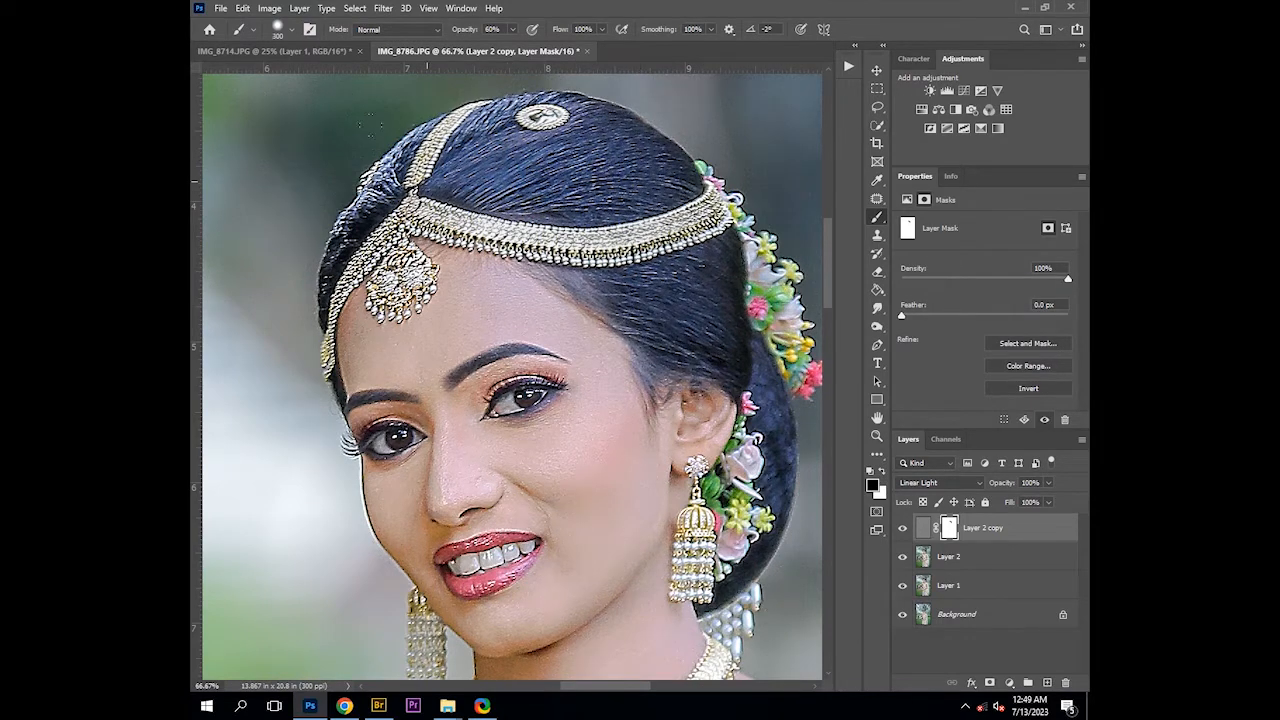
# Shrink the brush and mask out sharpening along the face edge and neck, toggling the layer to compare
pyautogui.press('[')
pyautogui.press('[')
pyautogui.press('[')
pyautogui.press('[')
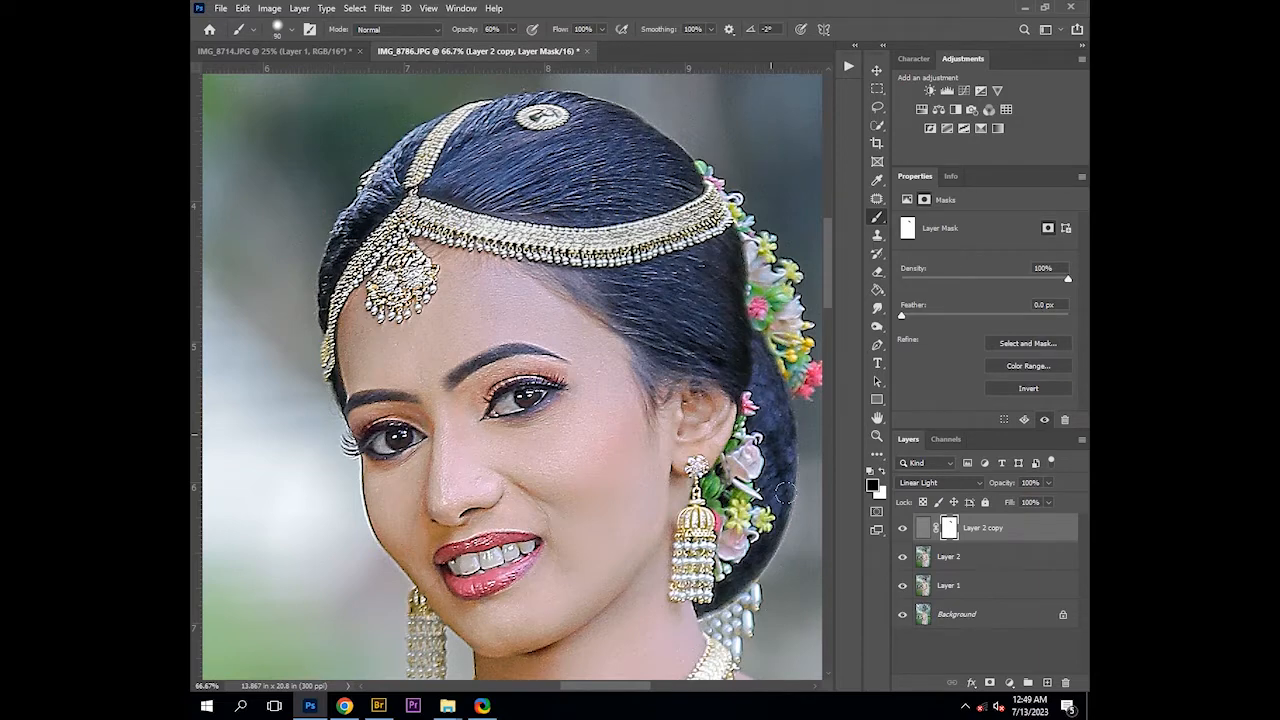
pyautogui.moveTo(773, 560); pyautogui.dragTo(692, 290)
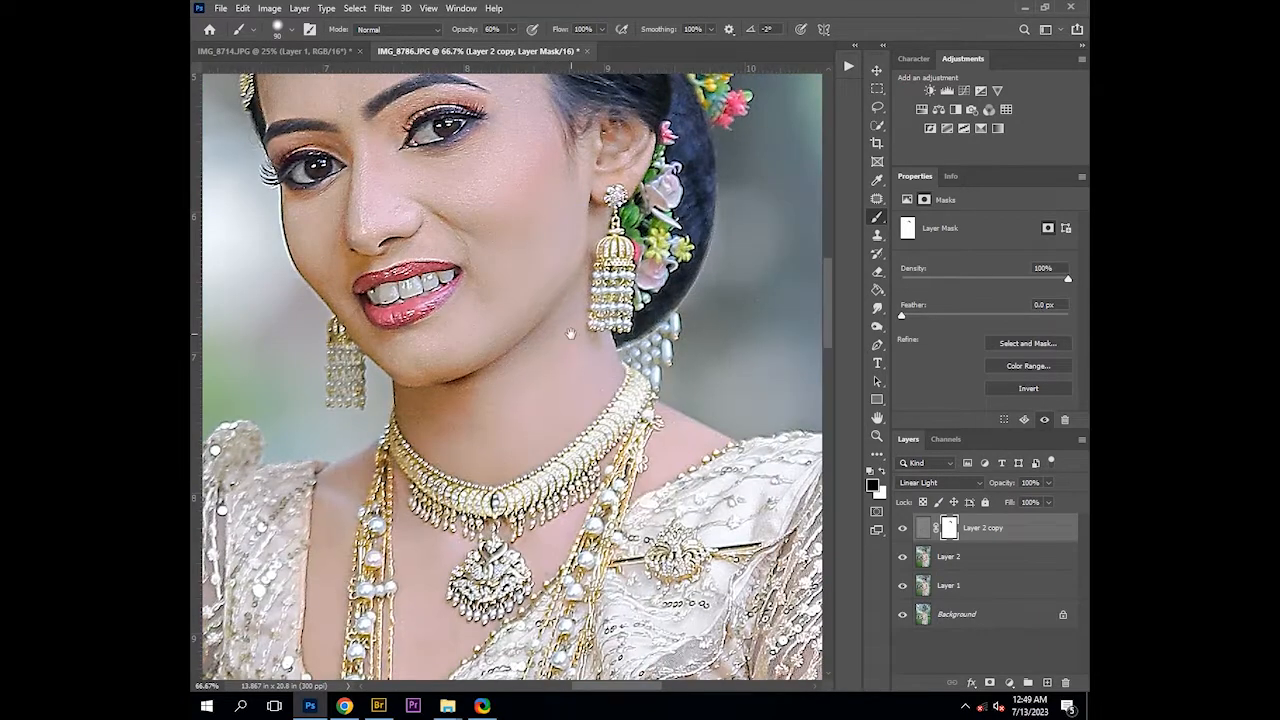
pyautogui.moveTo(571, 333); pyautogui.dragTo(647, 434)
pyautogui.click(901, 529)
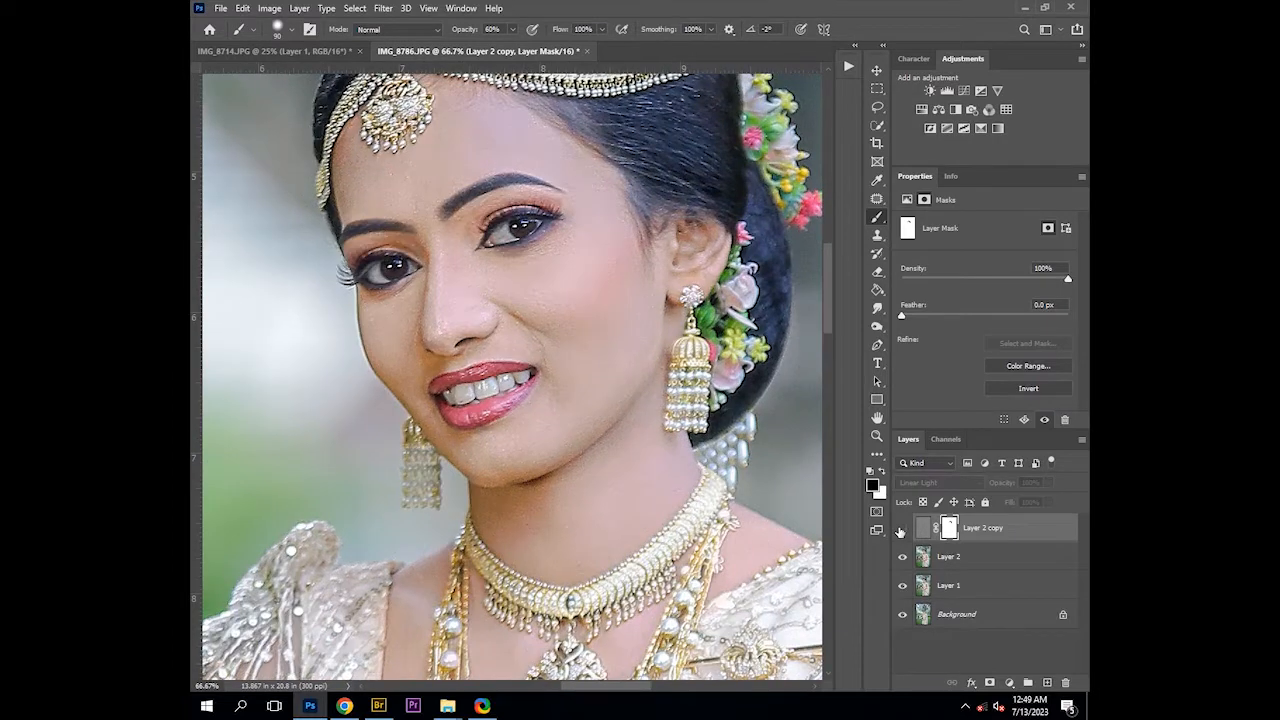
pyautogui.click(901, 529)
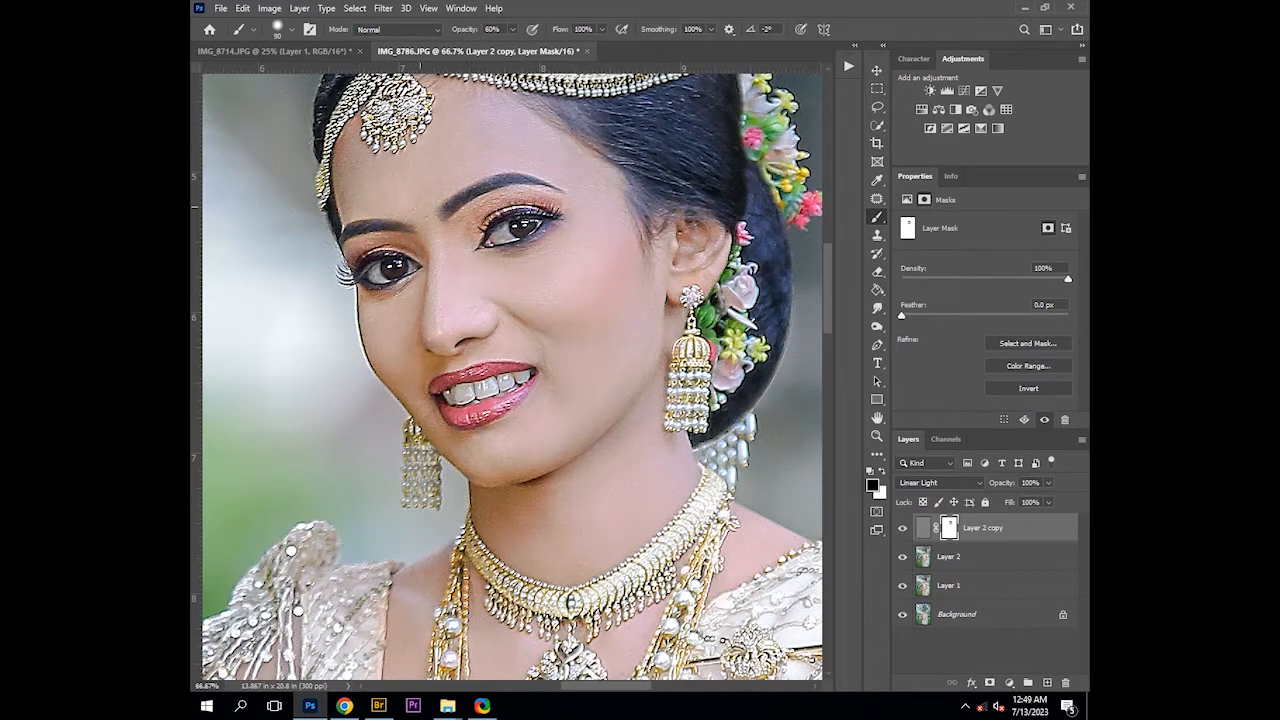
# Shrink the brush further and paint the mask over the lower neck, toggling the layer to compare
pyautogui.press('[')
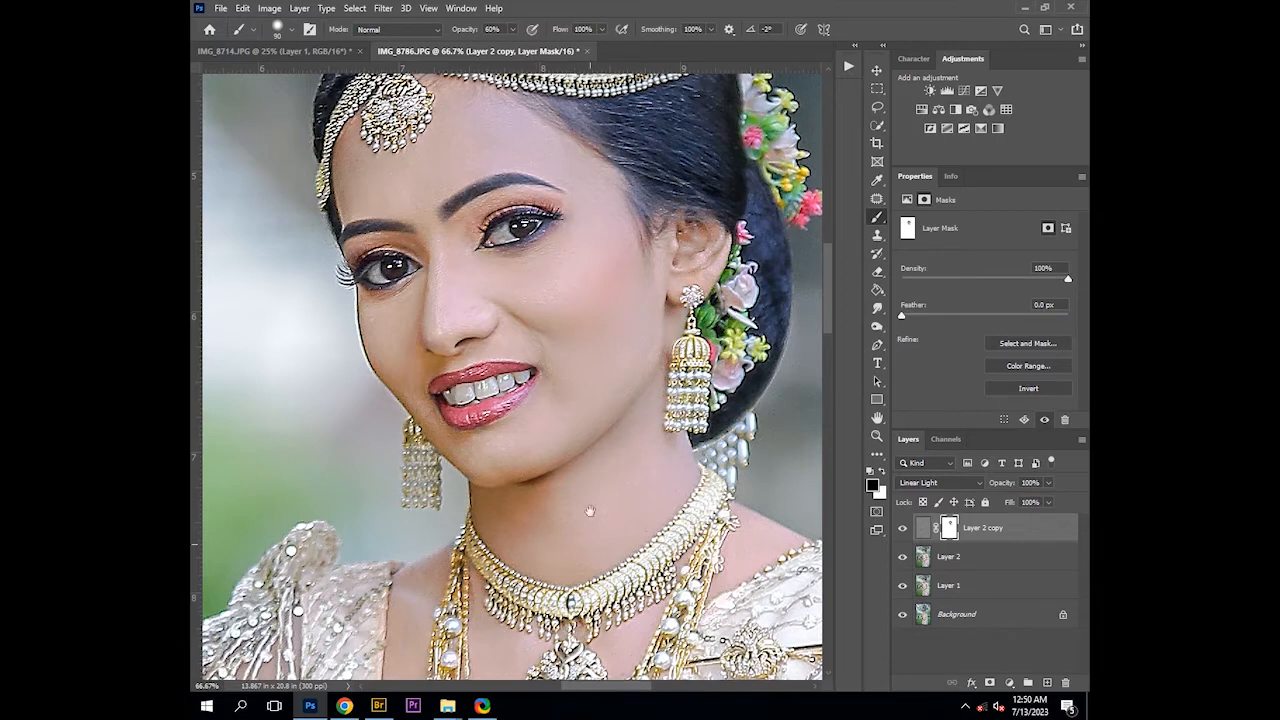
pyautogui.moveTo(588, 511); pyautogui.dragTo(598, 357)
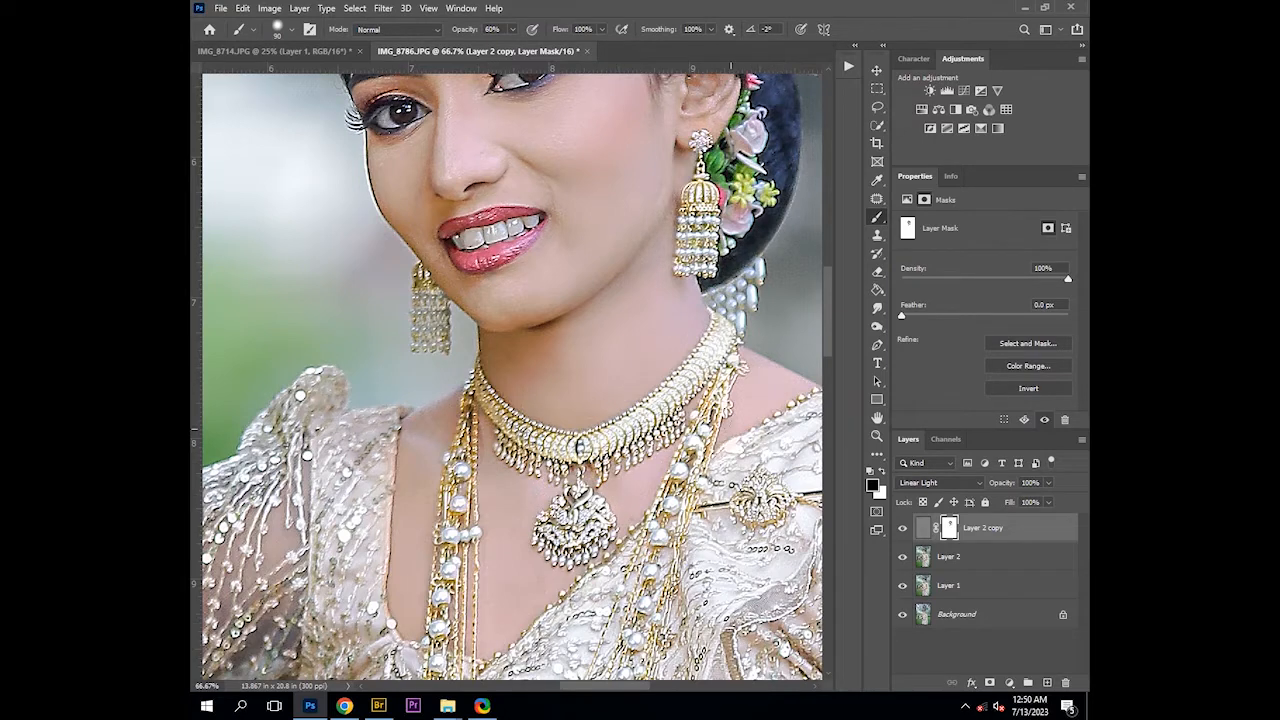
pyautogui.scroll(-1, 730, 425)
pyautogui.click(902, 528)
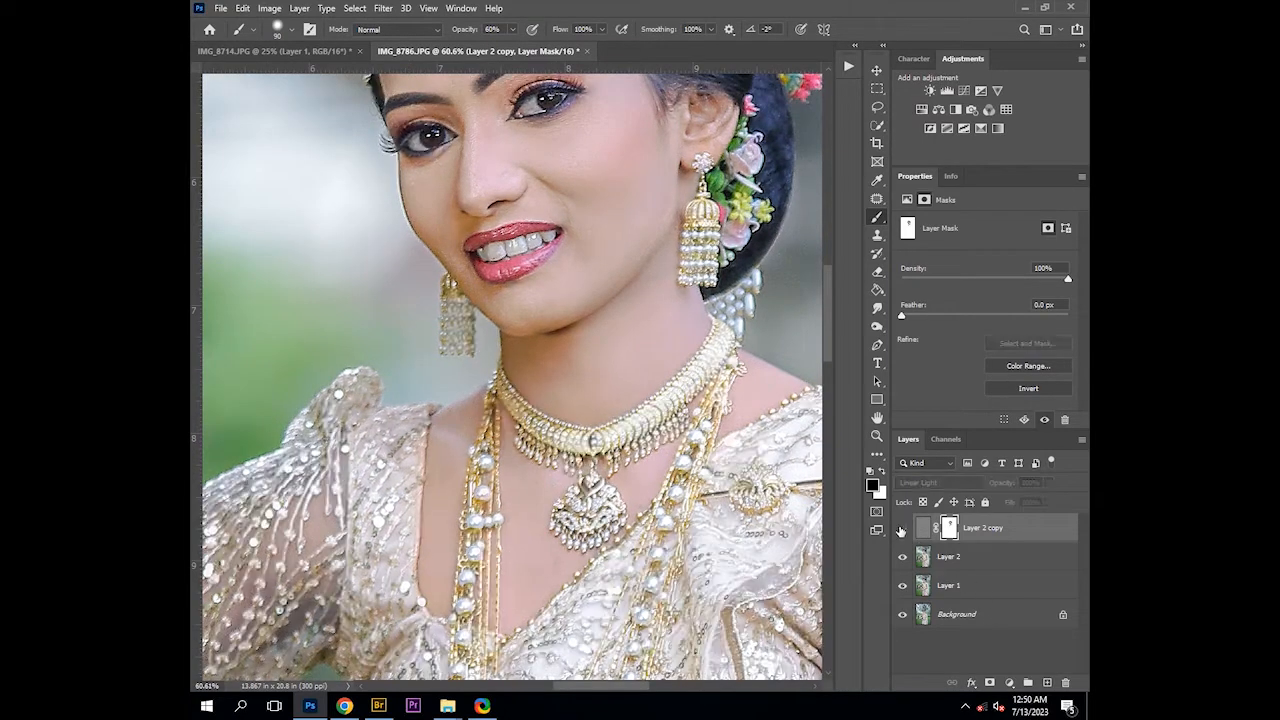
pyautogui.click(901, 531)
pyautogui.scroll(5, 528, 418)
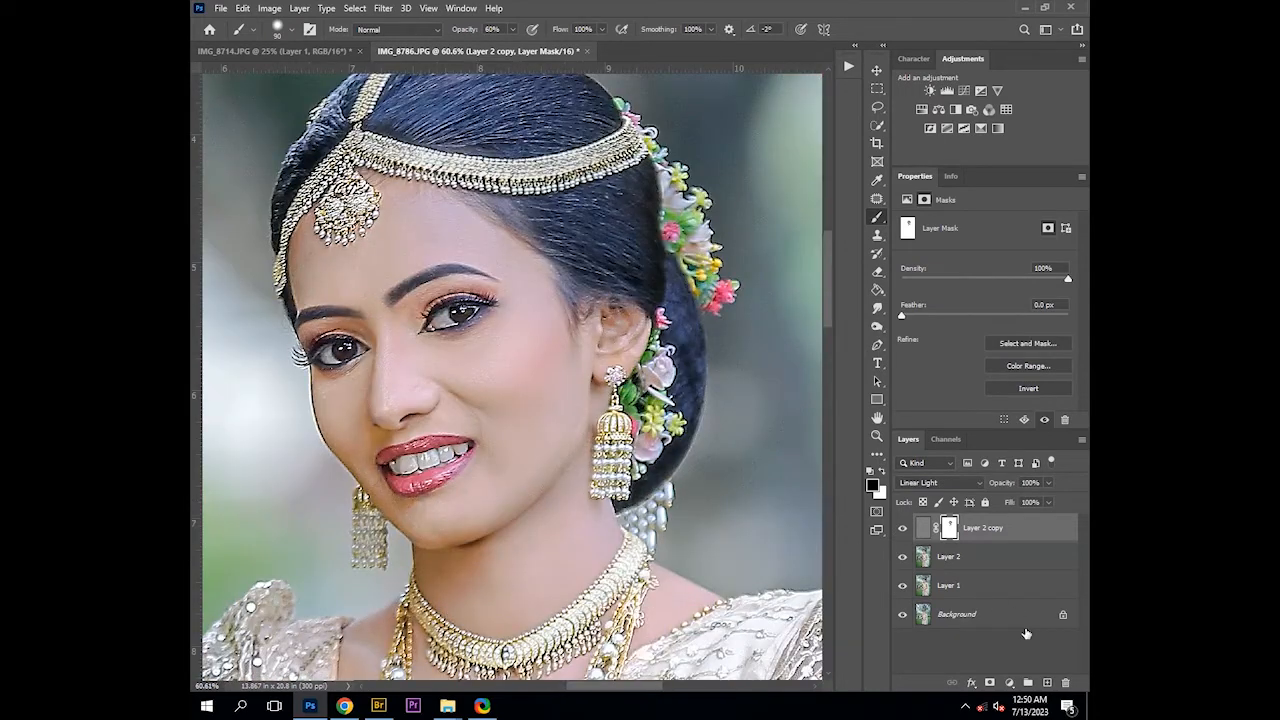
# Stamp all visible layers into a new merged layer
pyautogui.moveTo(1004, 488); pyautogui.dragTo(985, 488)
pyautogui.hotkey('ctrl', 'shift', 'alt', 'e')
pyautogui.keyDown('alt'); pyautogui.click(546, 395); pyautogui.keyUp('alt')
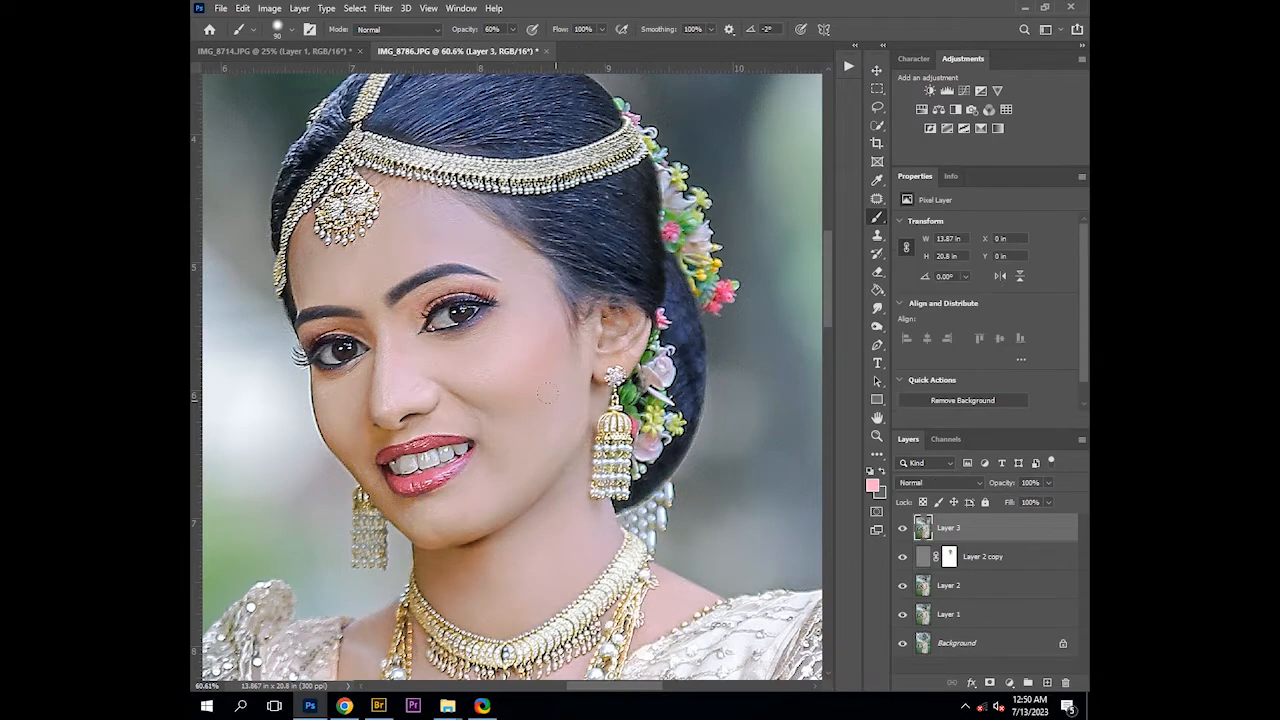
# Zoom out and reapply the Noiseware Professional noise reduction to the merged layer
pyautogui.hotkey('ctrl', '-')
pyautogui.hotkey('ctrl', '-')
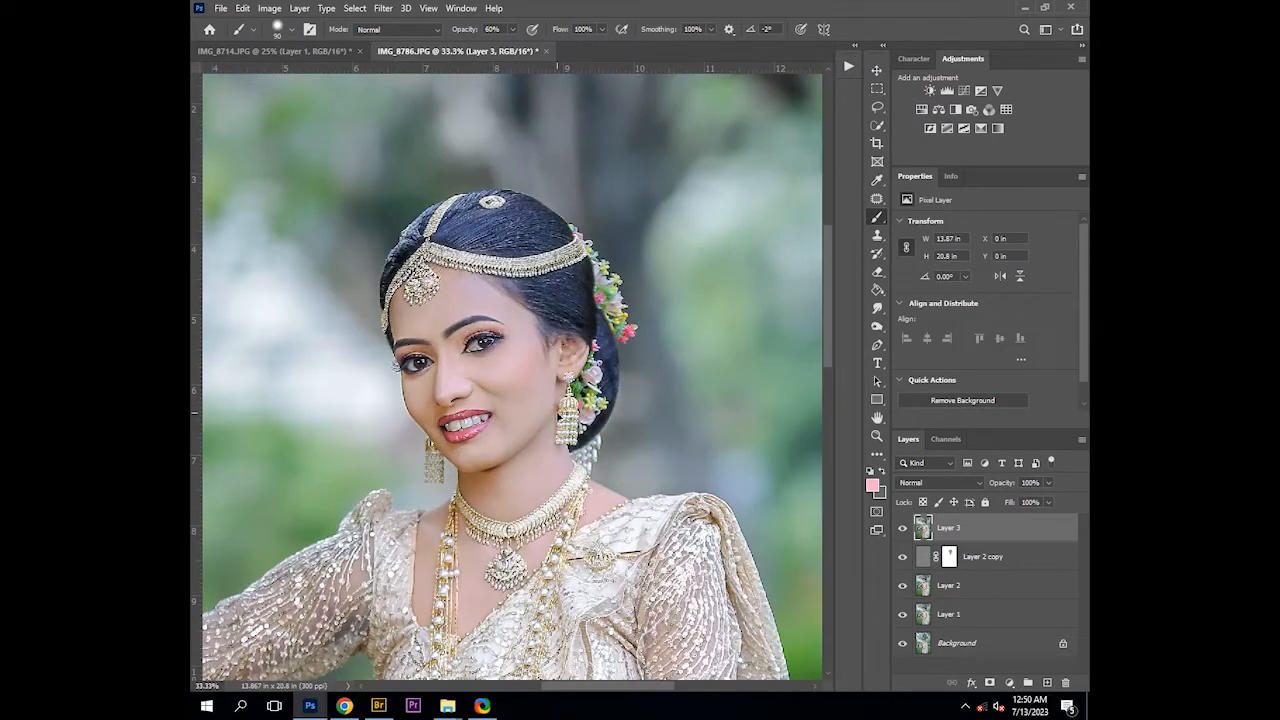
pyautogui.hotkey('ctrl', 'alt', 'f')
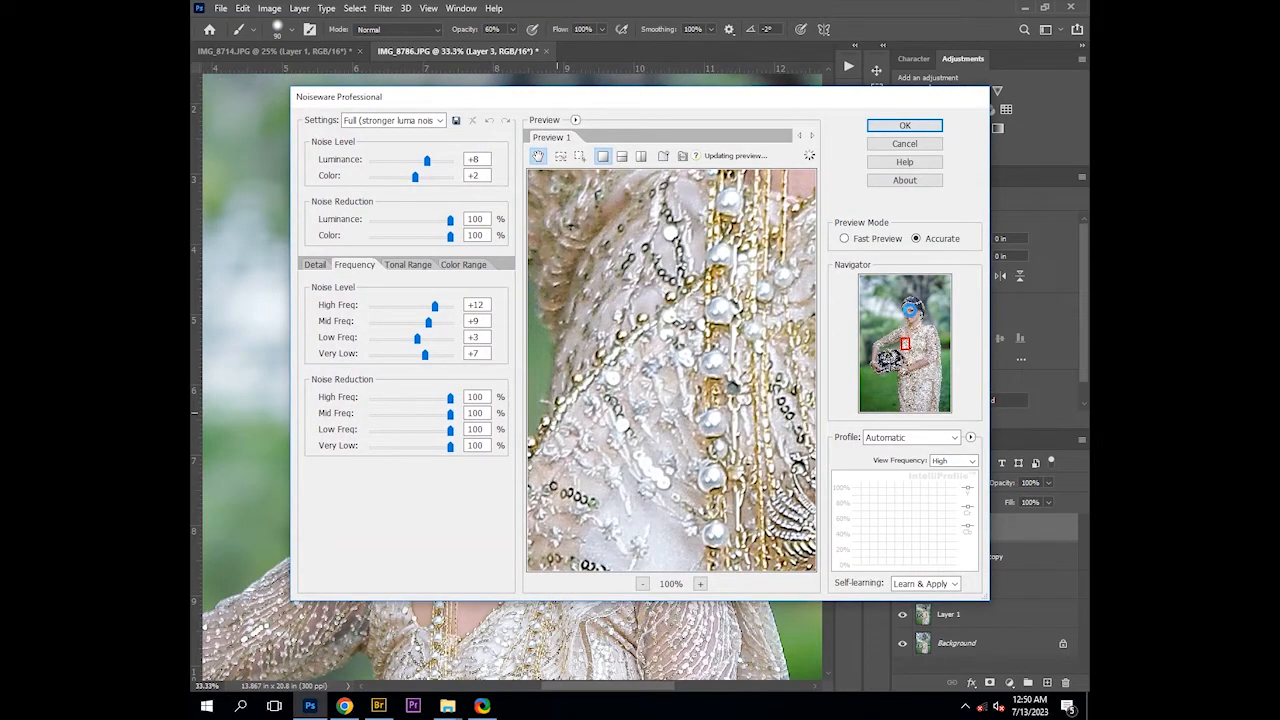
pyautogui.click(908, 310)
pyautogui.press('Return')
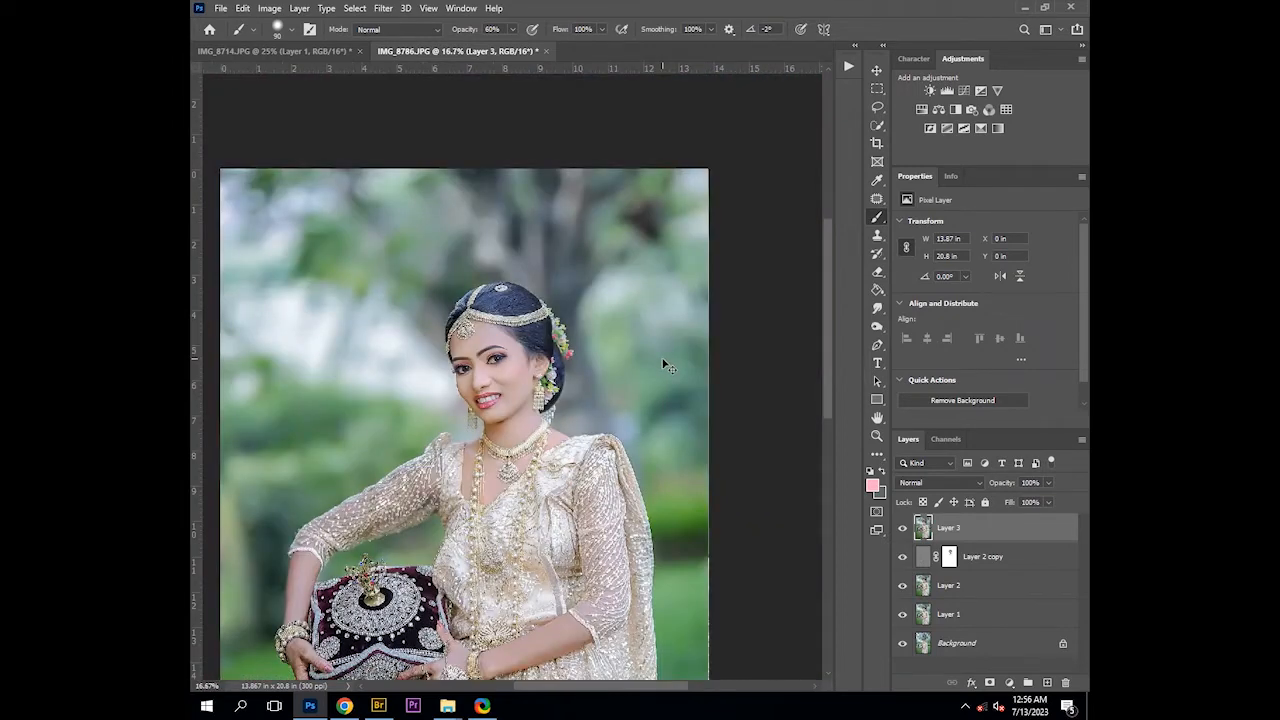
# Duplicate the merged layer and in Camera Raw set white balance to Auto with Tint lowered to +8
pyautogui.hotkey('ctrl', '-')
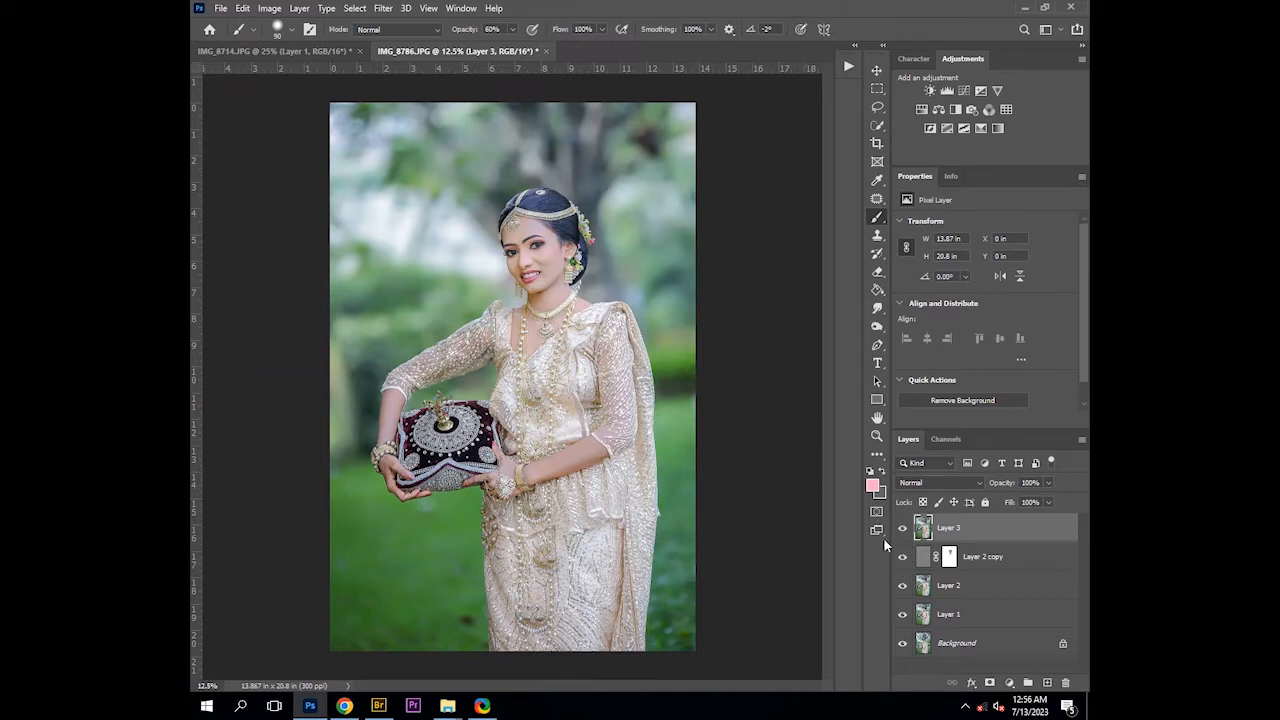
pyautogui.hotkey('ctrl', 'j')
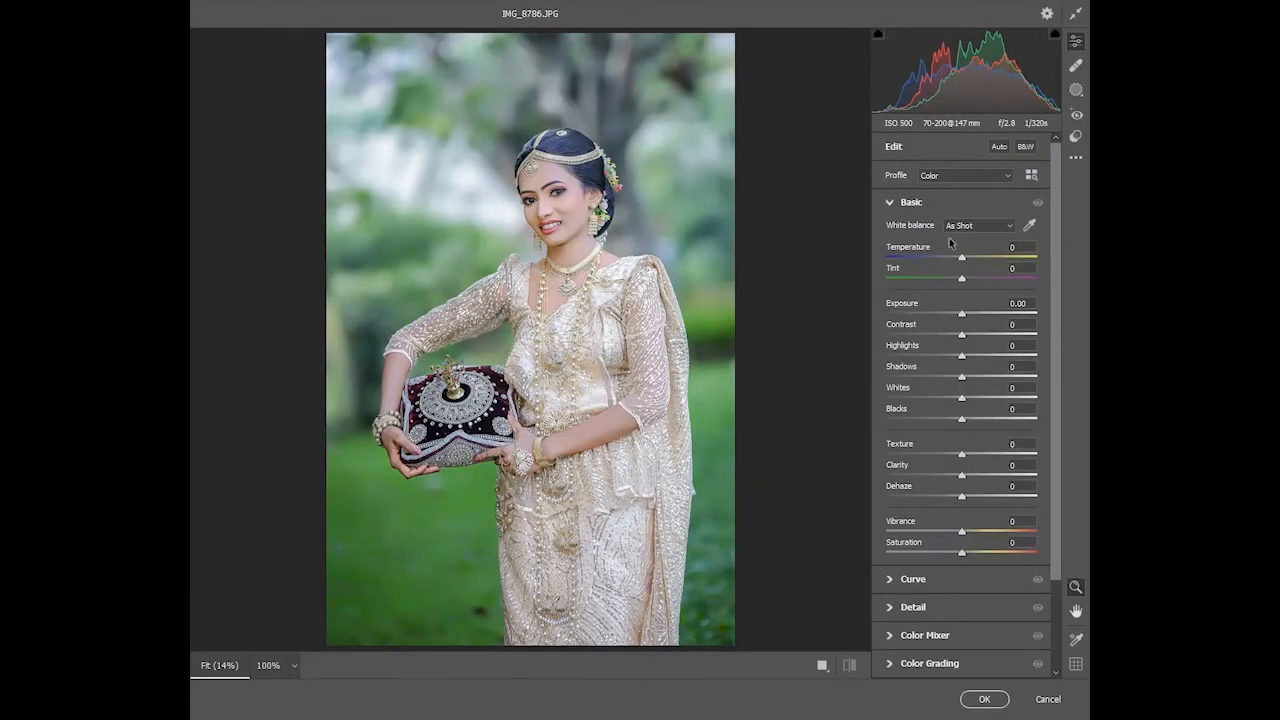
pyautogui.click(963, 226)
pyautogui.click(965, 247)
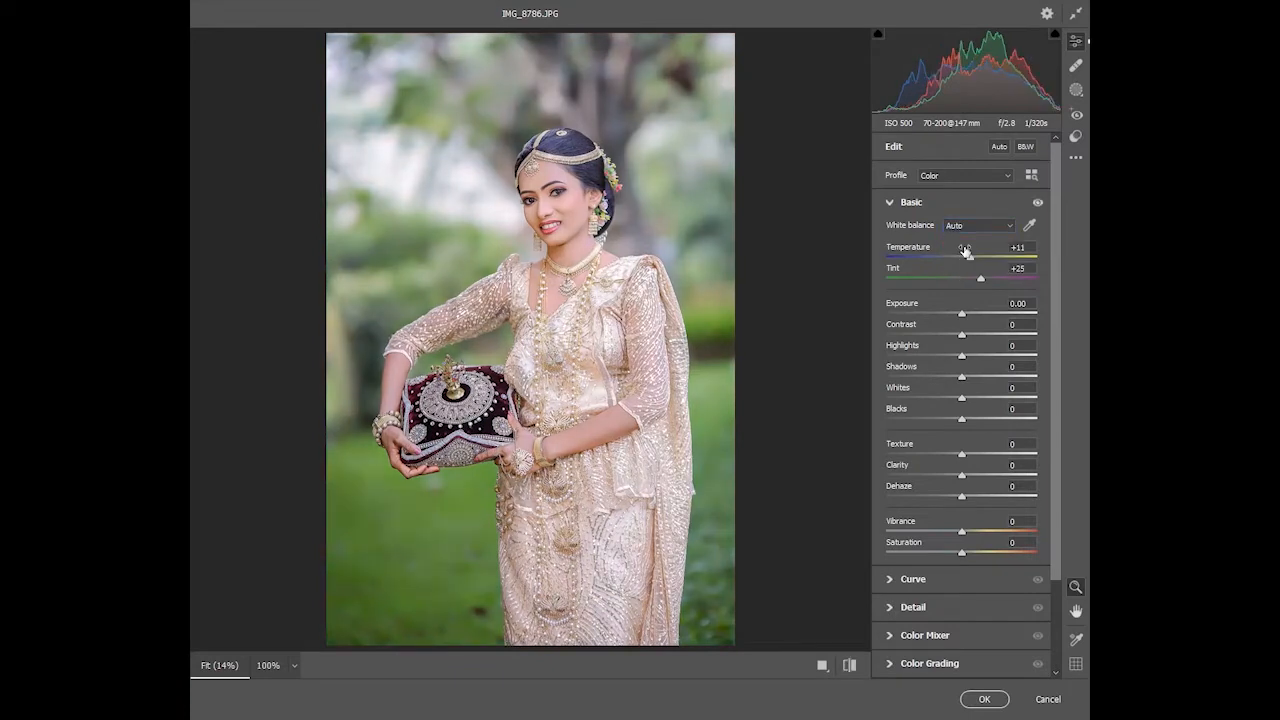
pyautogui.moveTo(980, 279); pyautogui.dragTo(966, 280)
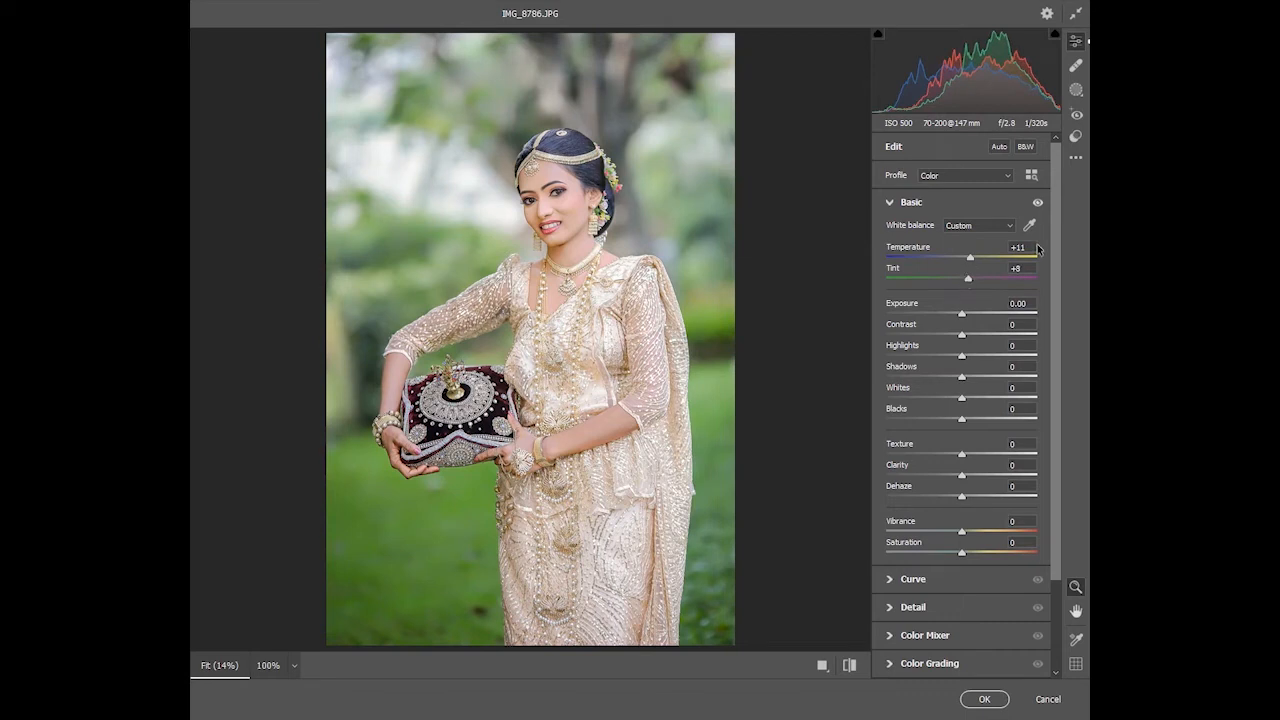
# Set Temperature to +8, Tint to +7, Texture to -1 and Clarity to -3 in the Basic panel
pyautogui.scroll(-1, 1032, 243)
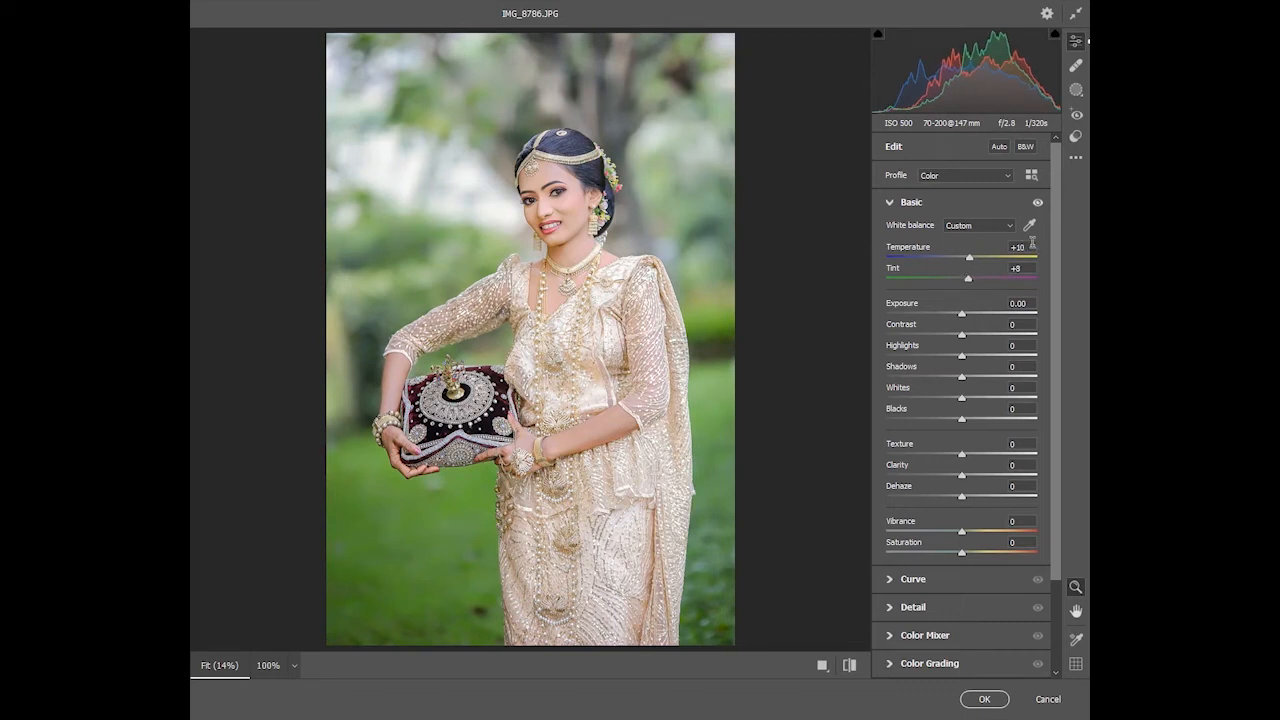
pyautogui.scroll(-1, 1032, 243)
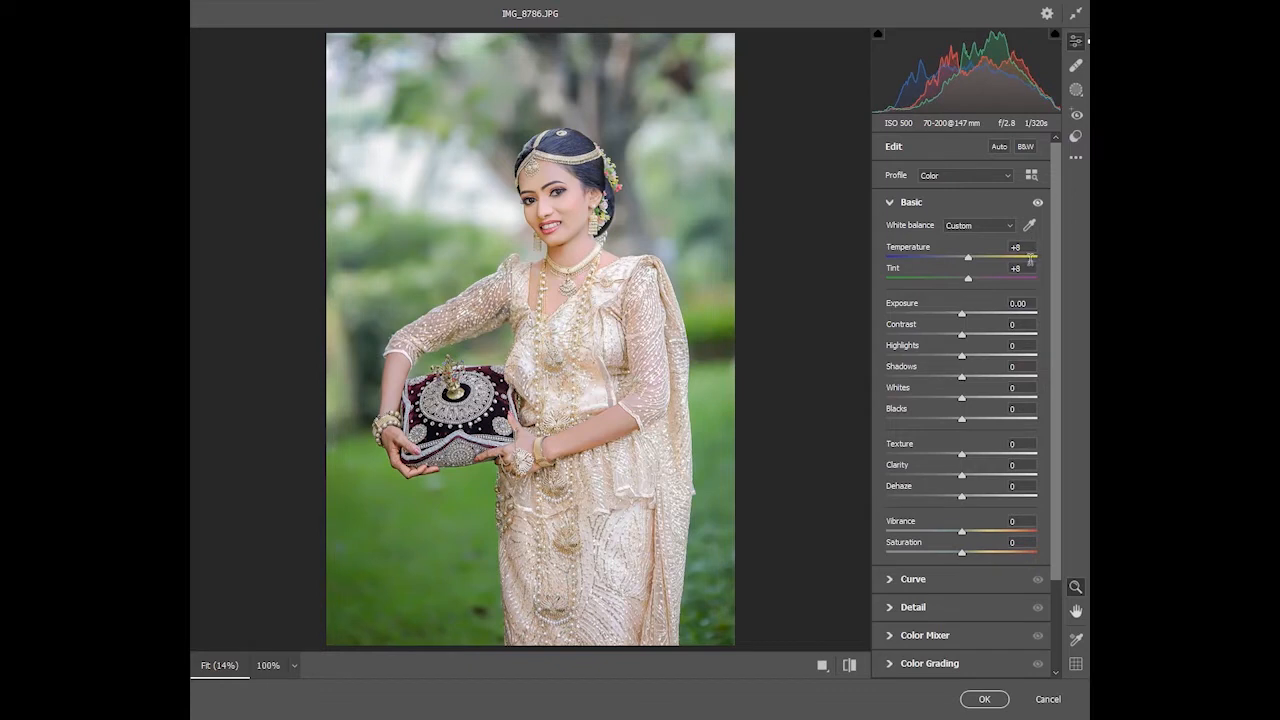
pyautogui.scroll(-1, 1030, 264)
pyautogui.scroll(-1, 1034, 247)
pyautogui.scroll(1, 1036, 270)
pyautogui.scroll(1, 1028, 245)
pyautogui.scroll(-2, 1026, 465)
pyautogui.scroll(-2, 1031, 462)
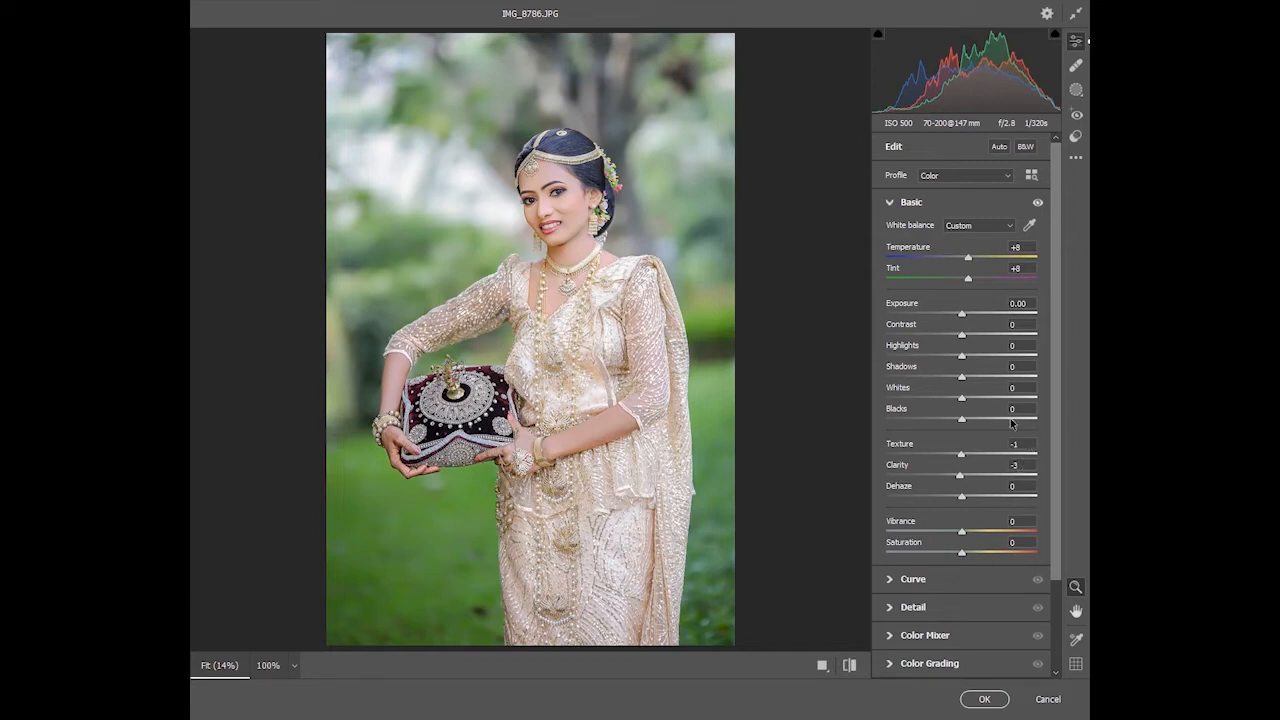
# In the Color Mixer saturation, set Oranges to -15, Purples to +16, Magentas to +9 and Greens to -17
pyautogui.click(964, 636)
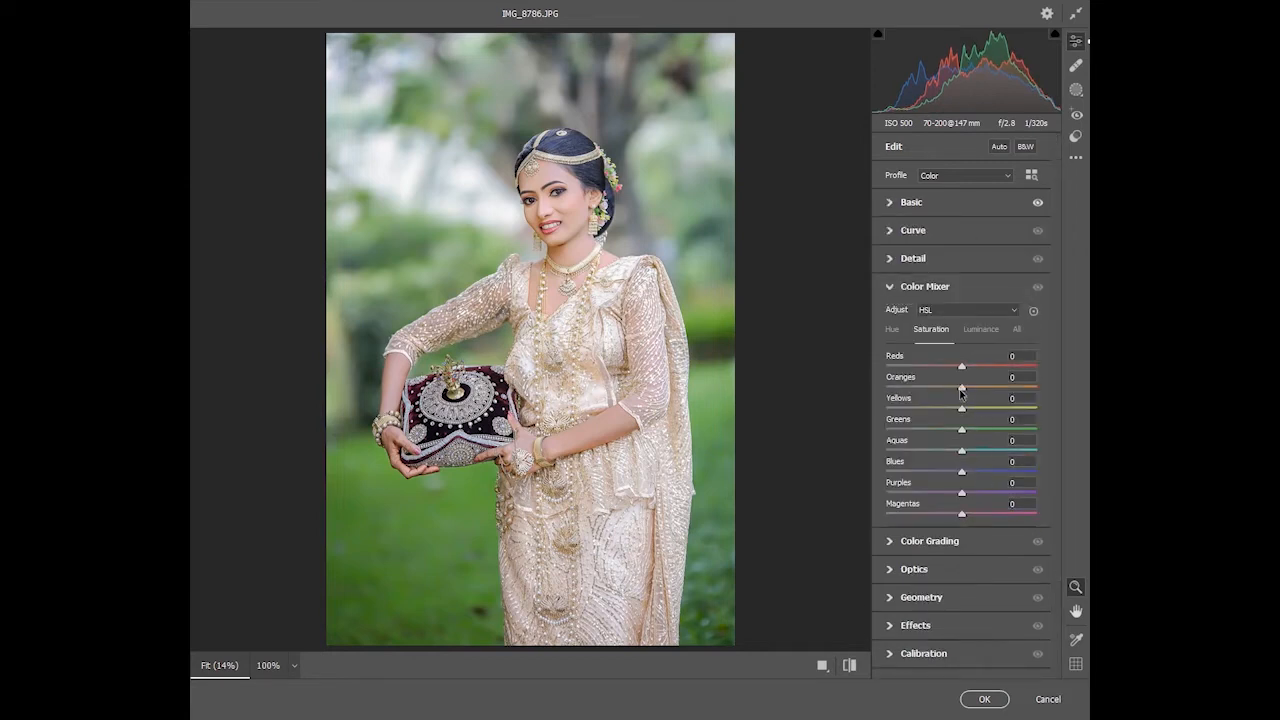
pyautogui.moveTo(961, 389); pyautogui.dragTo(950, 390)
pyautogui.moveTo(962, 495); pyautogui.dragTo(1034, 503)
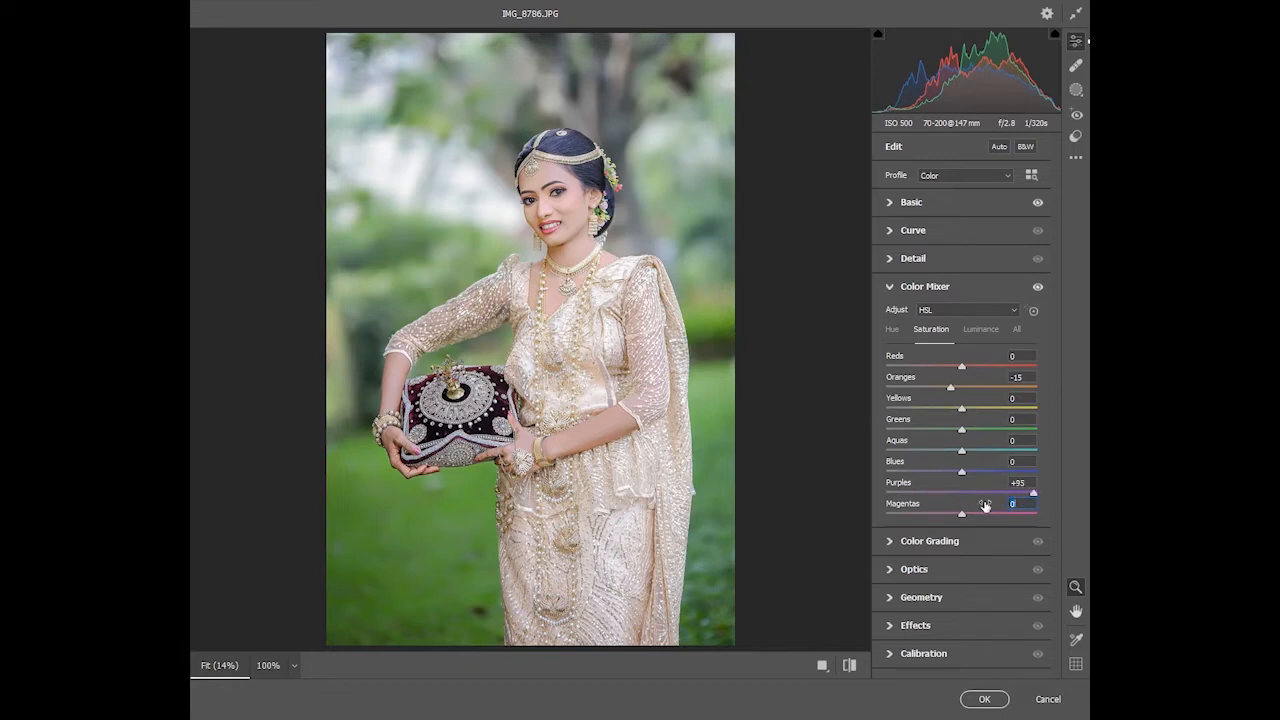
pyautogui.moveTo(990, 497); pyautogui.dragTo(969, 516)
pyautogui.moveTo(962, 429)
pyautogui.mouseDown()
pyautogui.moveTo(932, 430)
pyautogui.moveTo(949, 433)
pyautogui.mouseUp()
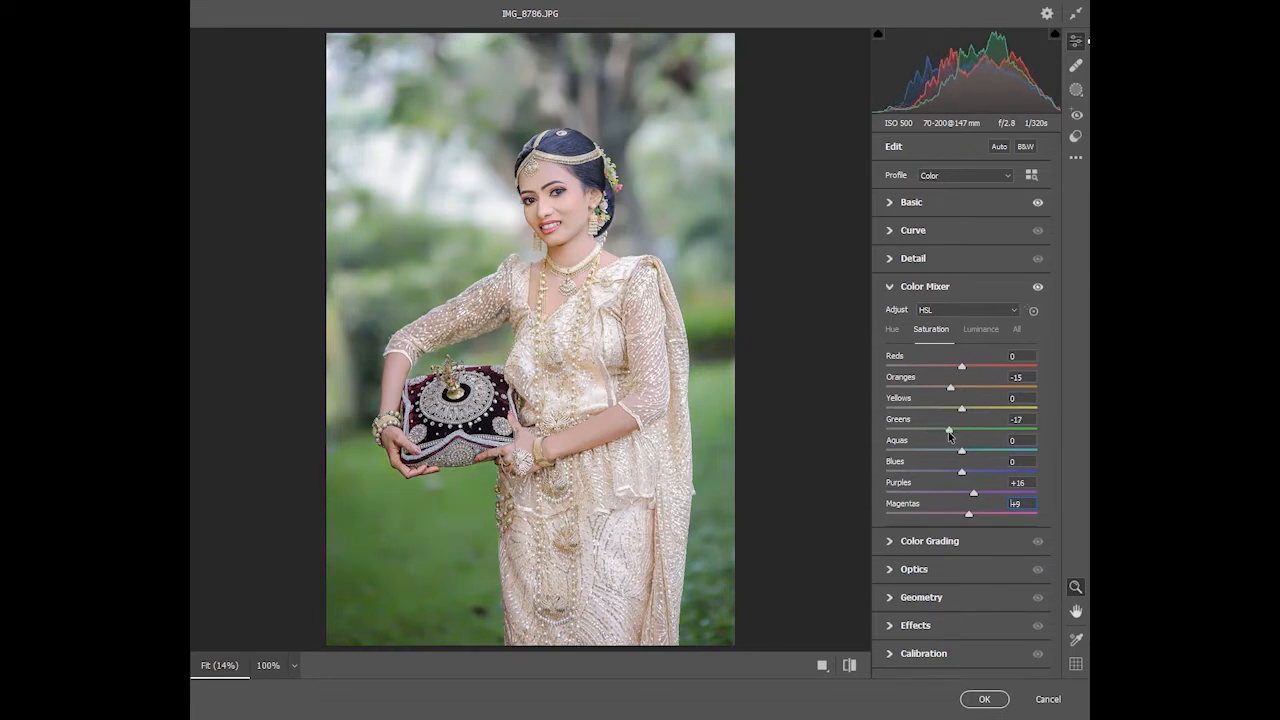
# Raise Oranges luminance to +10 and set Greens hue to +2 in the Color Mixer
pyautogui.click(981, 330)
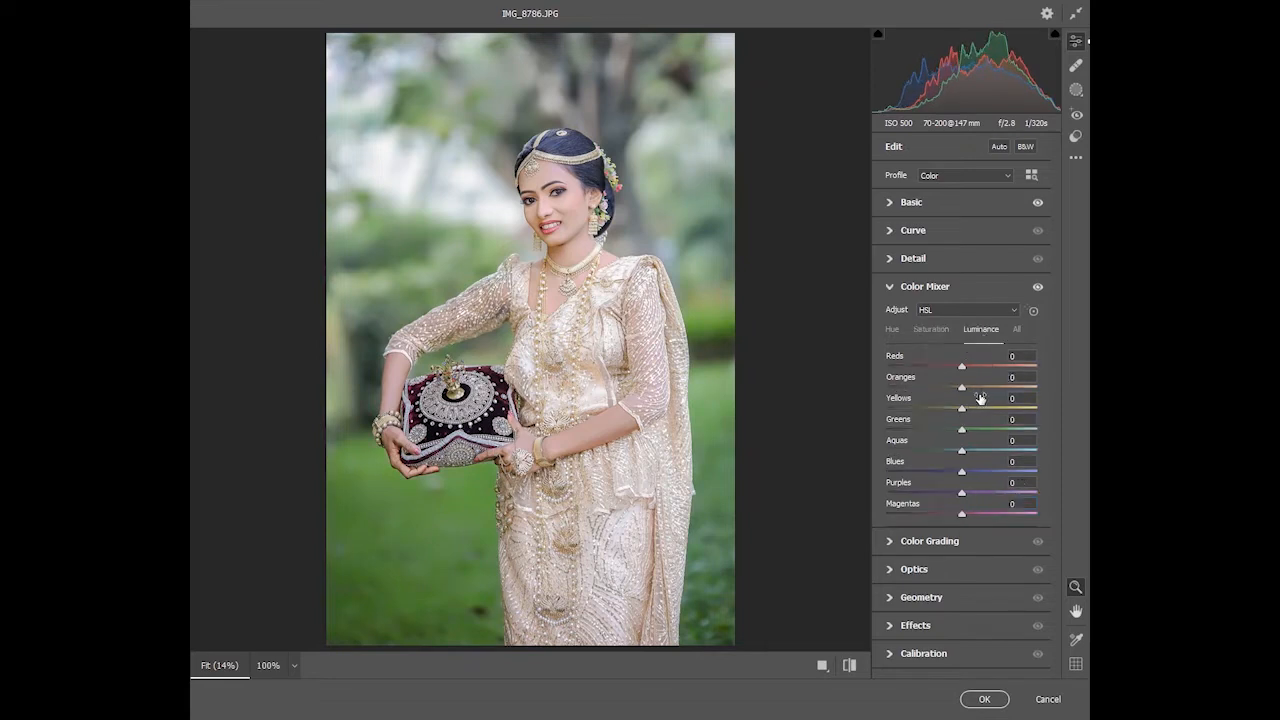
pyautogui.moveTo(962, 387); pyautogui.dragTo(968, 387)
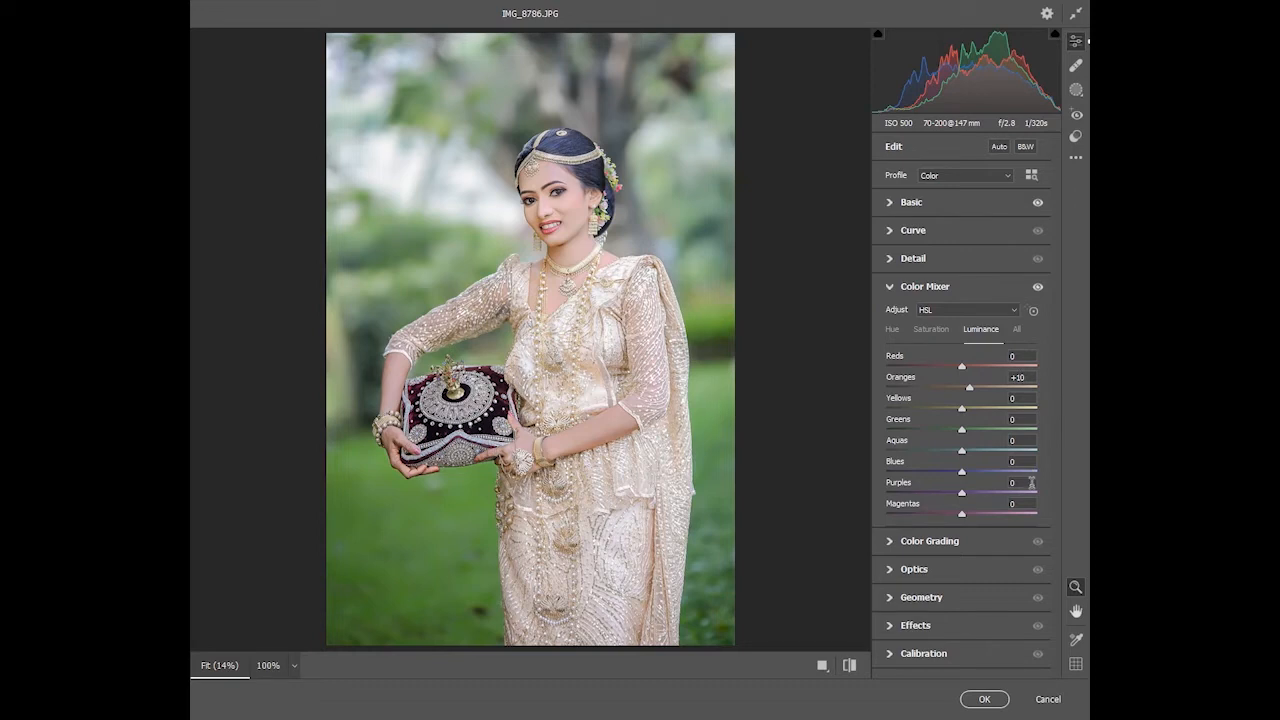
pyautogui.scroll(1, 1032, 483)
pyautogui.click(893, 330)
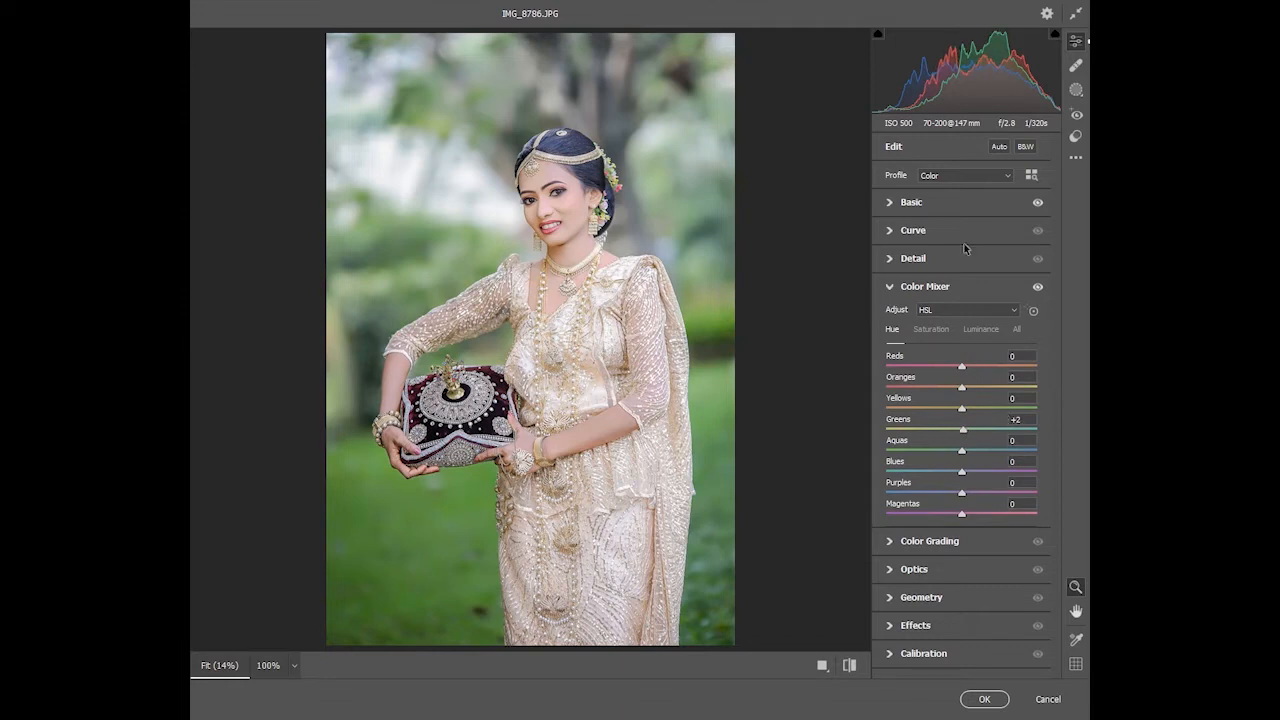
# Adjust Contrast in the Basic panel, apply the Camera Raw edits, and fade them to 72% opacity
pyautogui.click(953, 203)
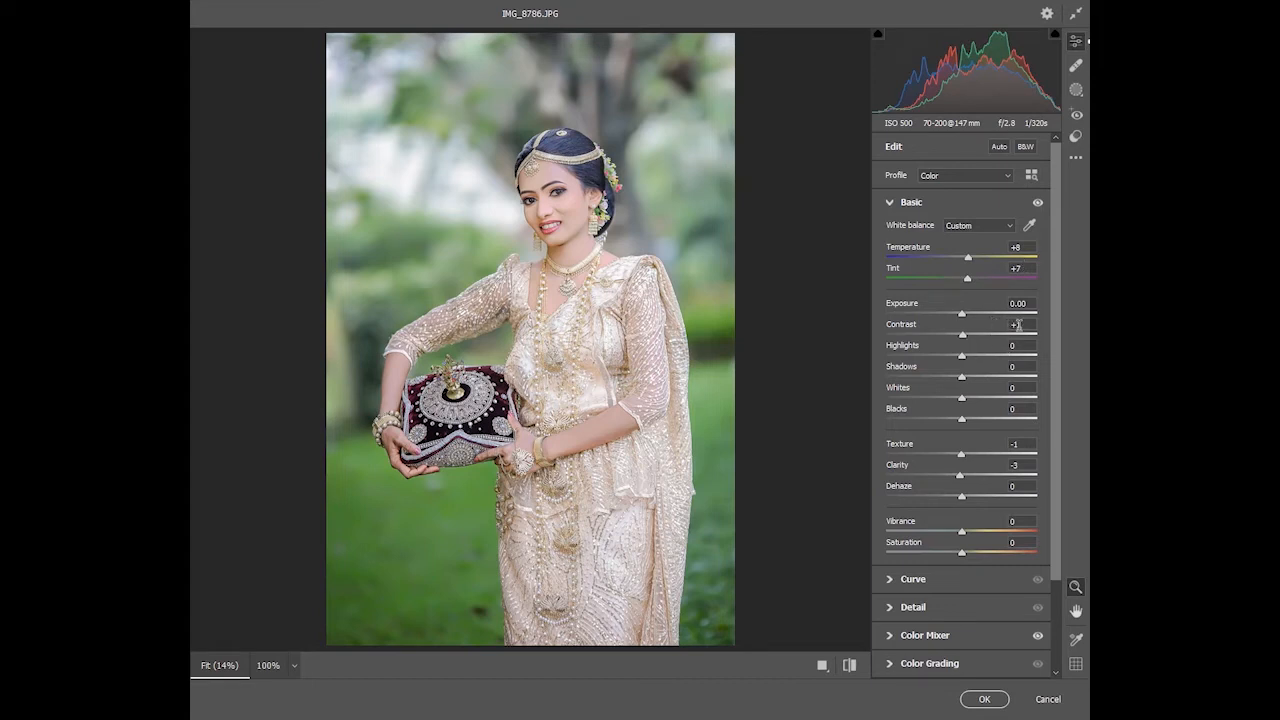
pyautogui.moveTo(1018, 325); pyautogui.dragTo(1019, 341)
pyautogui.press('Return')
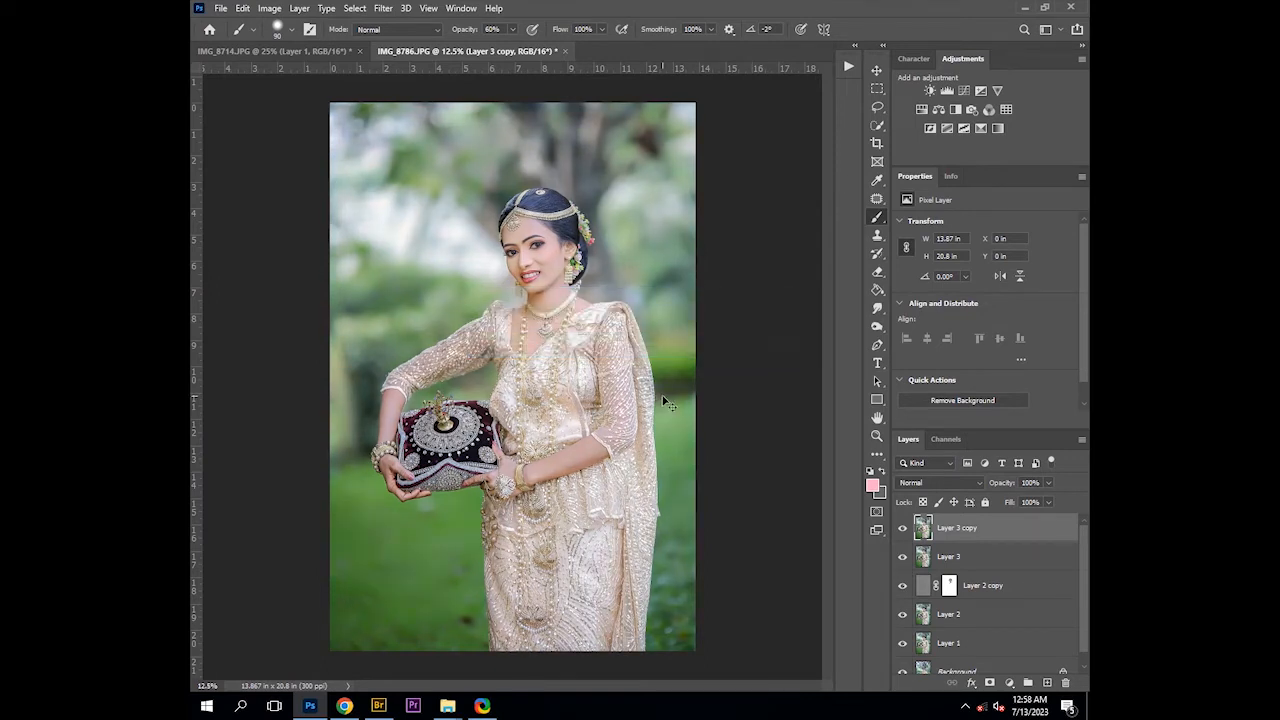
pyautogui.hotkey('ctrl', 'shift', 'f')
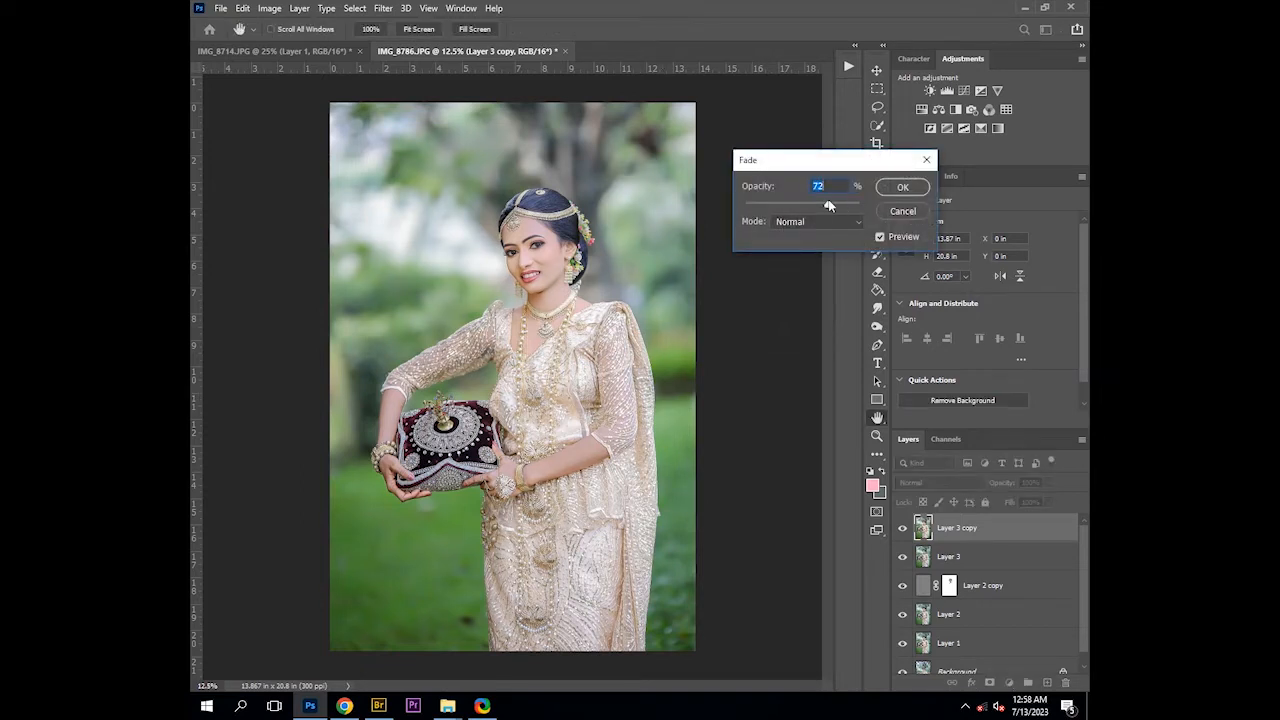
pyautogui.press('Return')
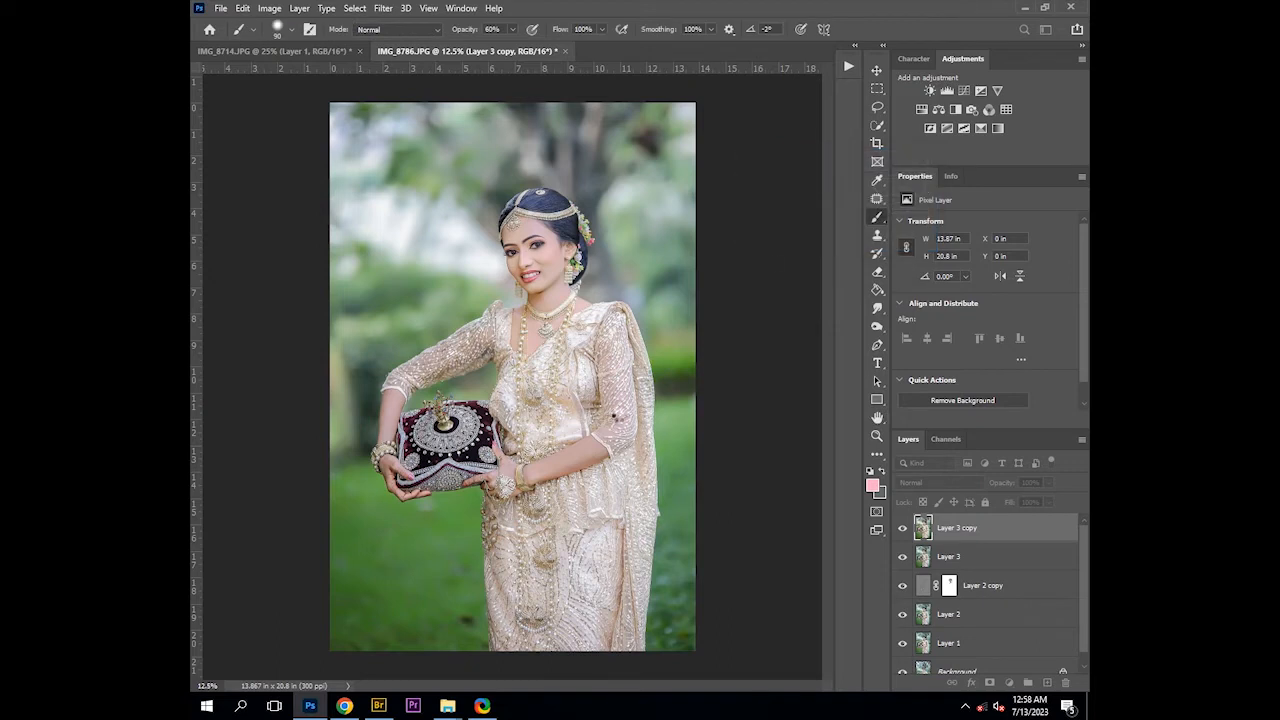
# Resize the image to 12 inches wide with proportional height
pyautogui.hotkey('ctrl', 'alt', 'i')
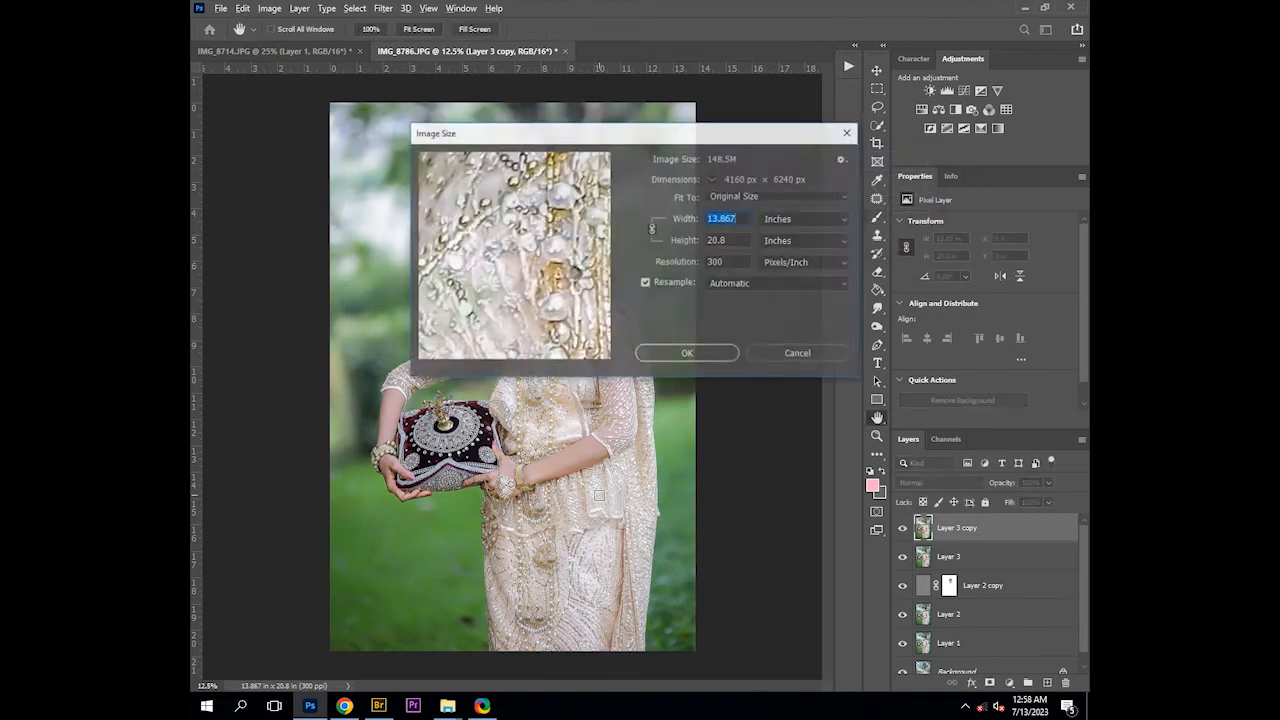
pyautogui.write('12')
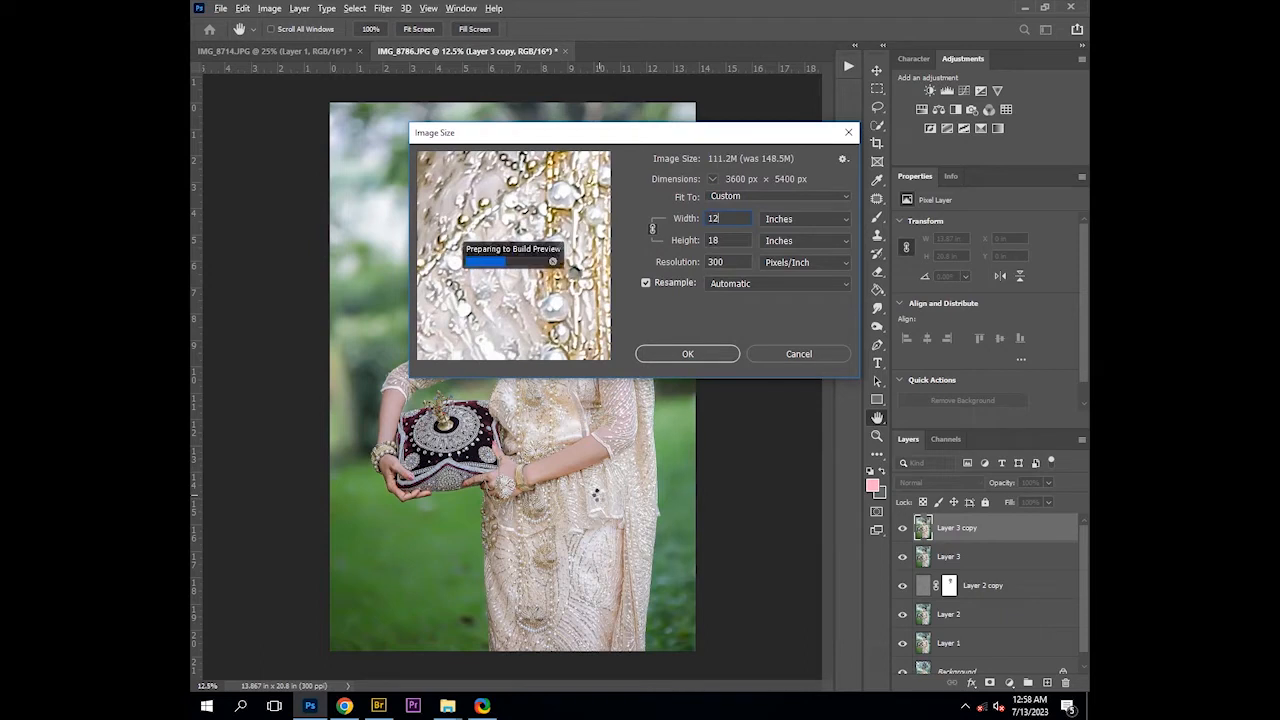
pyautogui.press('Return')
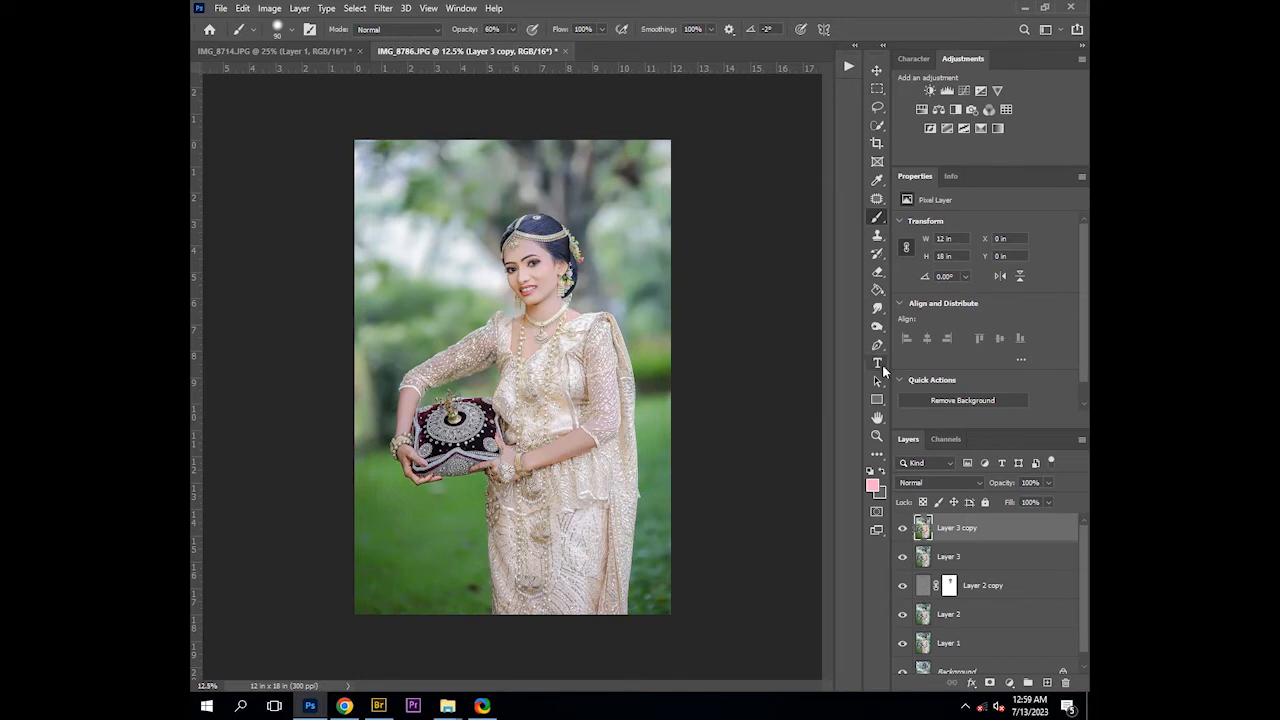
# Switch the Actions panel to Button Mode and run the yellow father action
pyautogui.click(847, 67)
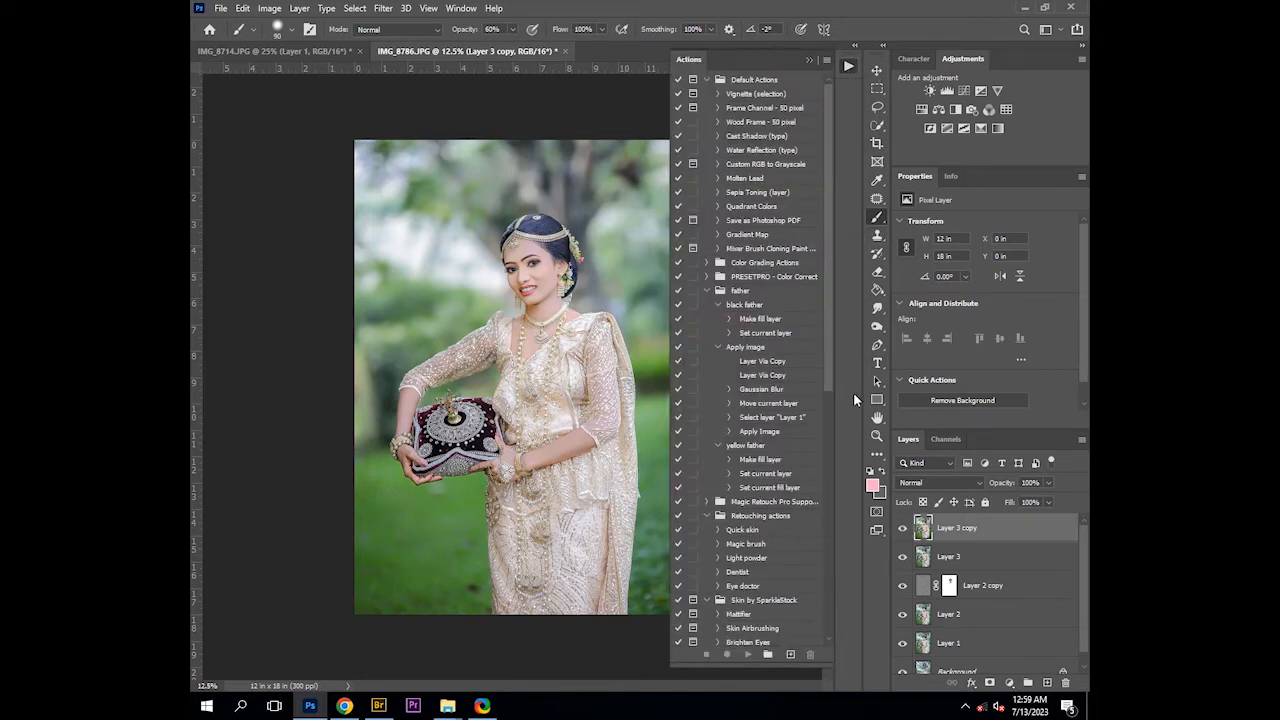
pyautogui.click(828, 61)
pyautogui.click(859, 64)
pyautogui.click(828, 61)
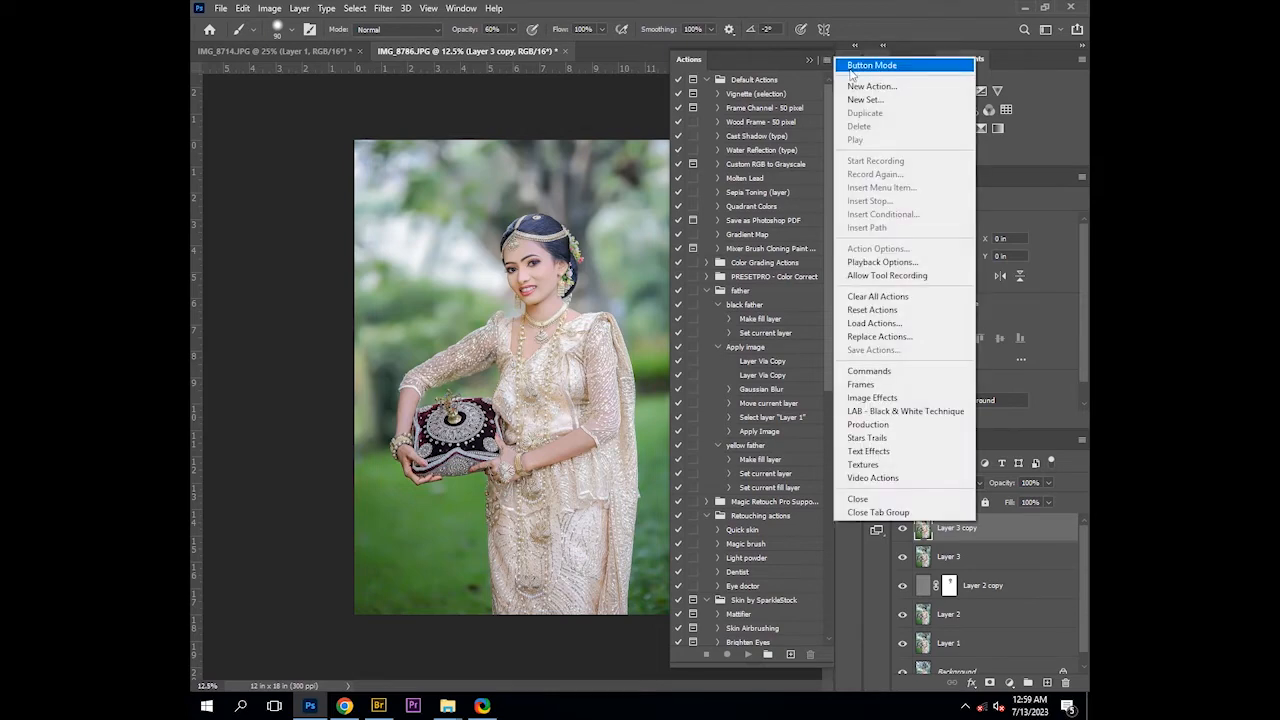
pyautogui.click(862, 62)
pyautogui.click(722, 524)
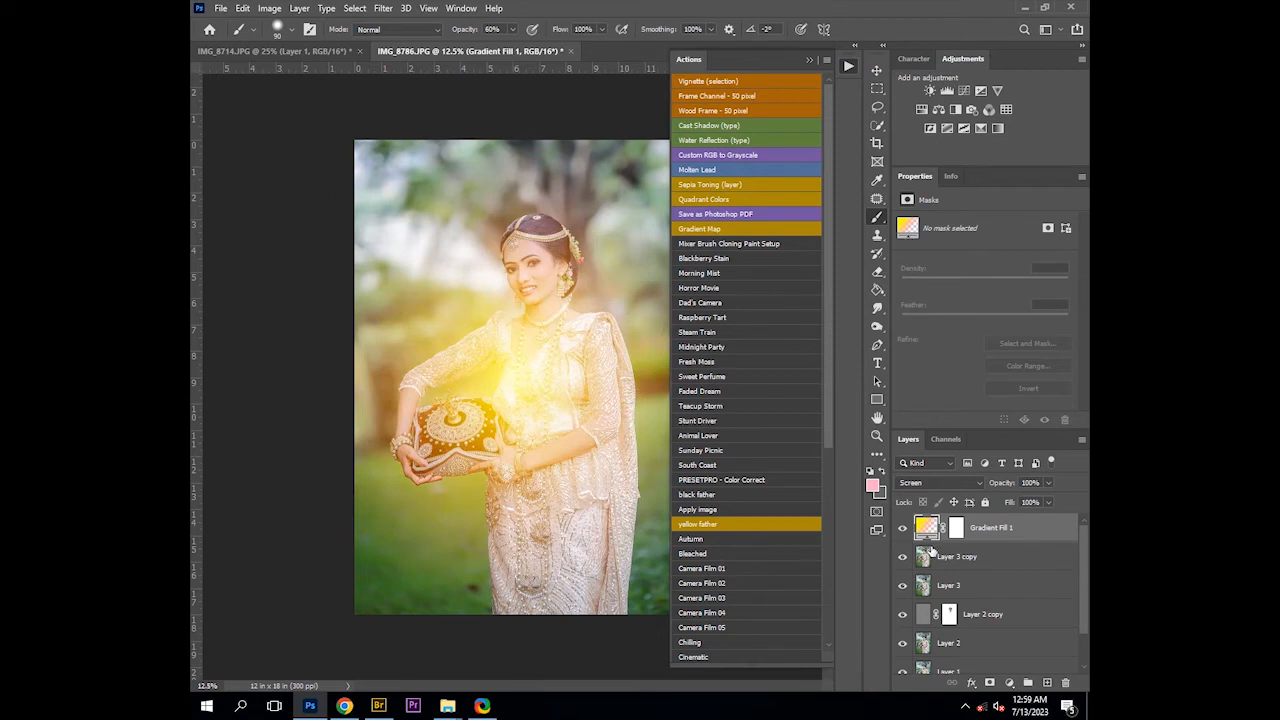
# Edit the Gradient Fill: angle 58.28°, scale 62%, and move the glow to the upper-left corner
pyautogui.doubleClick(926, 530)
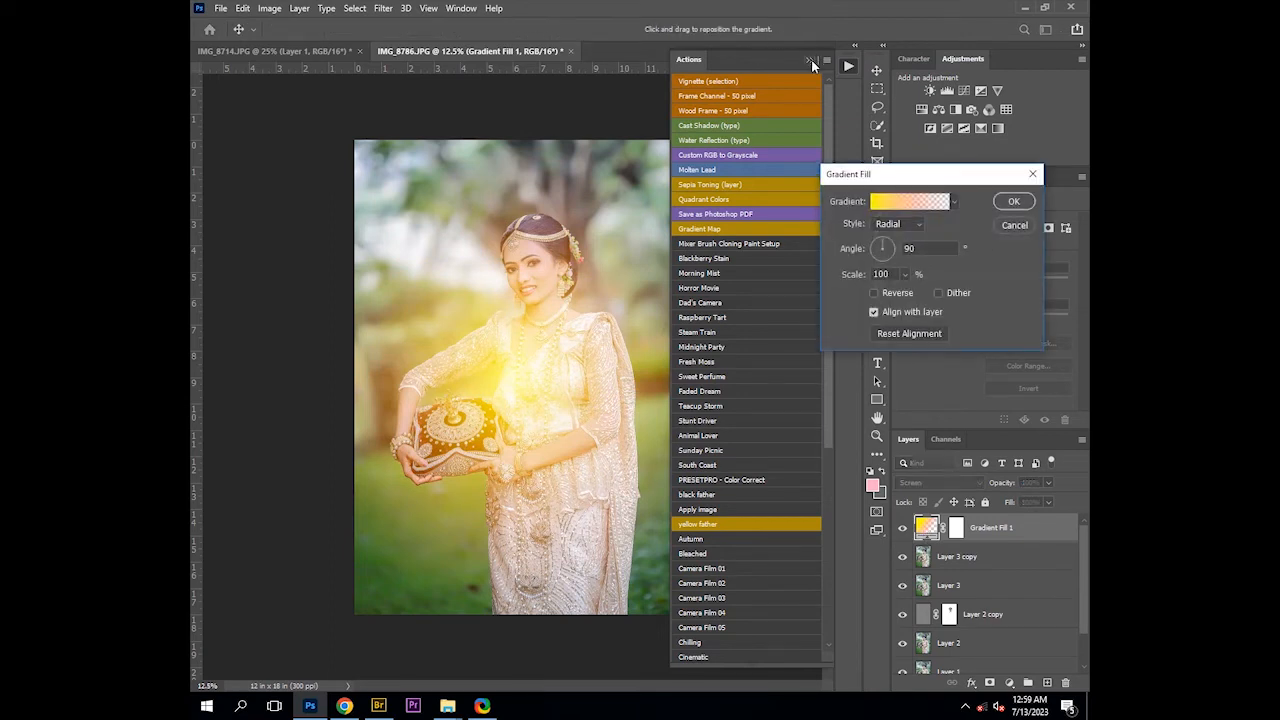
pyautogui.click(811, 61)
pyautogui.moveTo(540, 385); pyautogui.dragTo(423, 189)
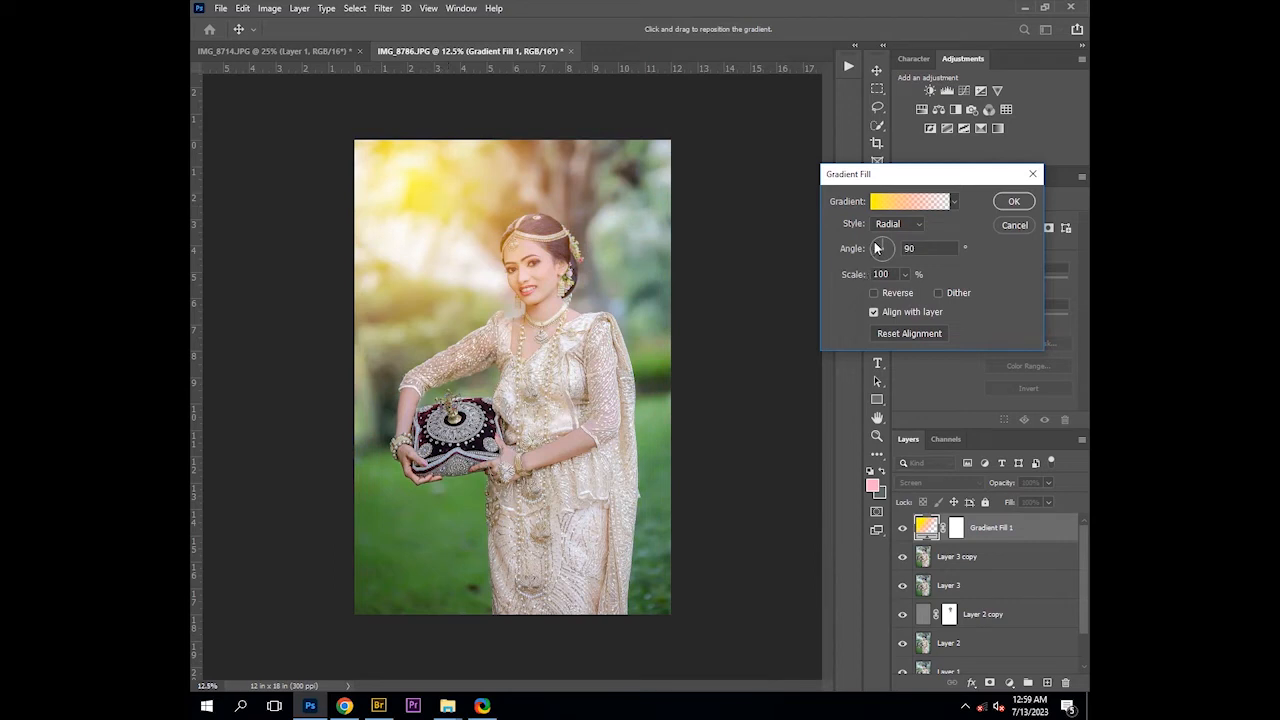
pyautogui.moveTo(877, 248); pyautogui.dragTo(817, 280)
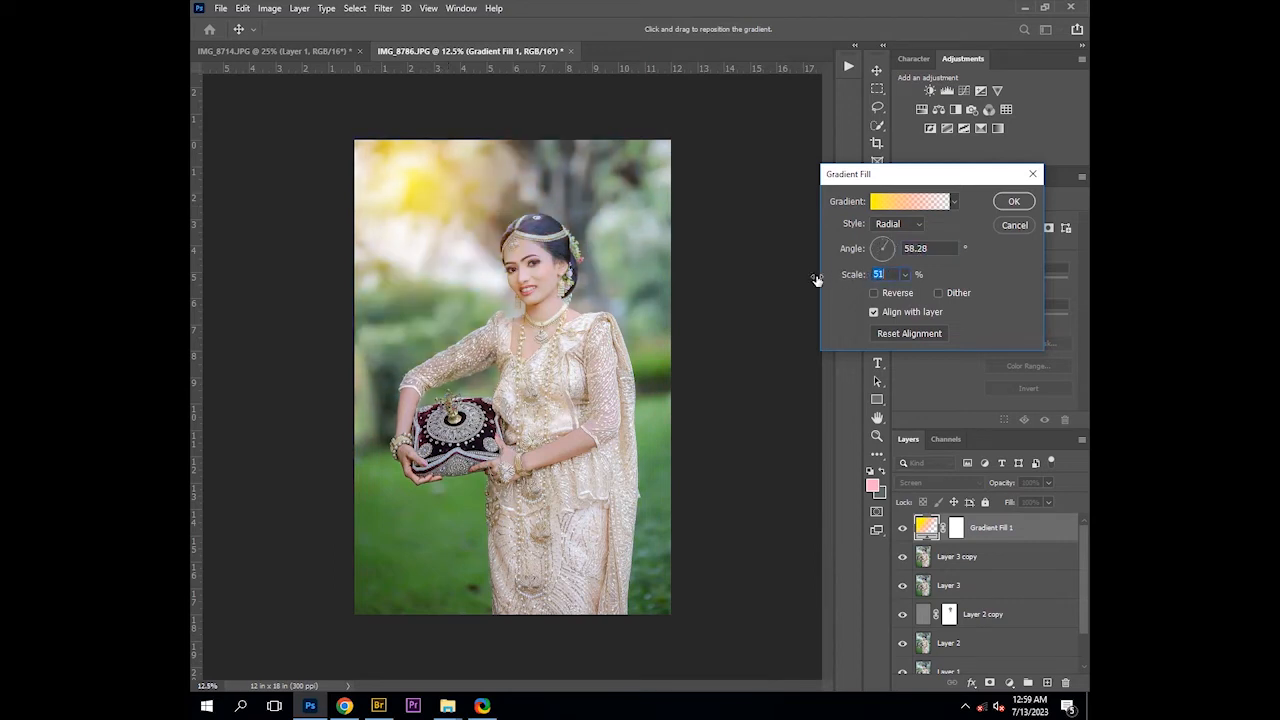
pyautogui.moveTo(451, 214); pyautogui.dragTo(478, 217)
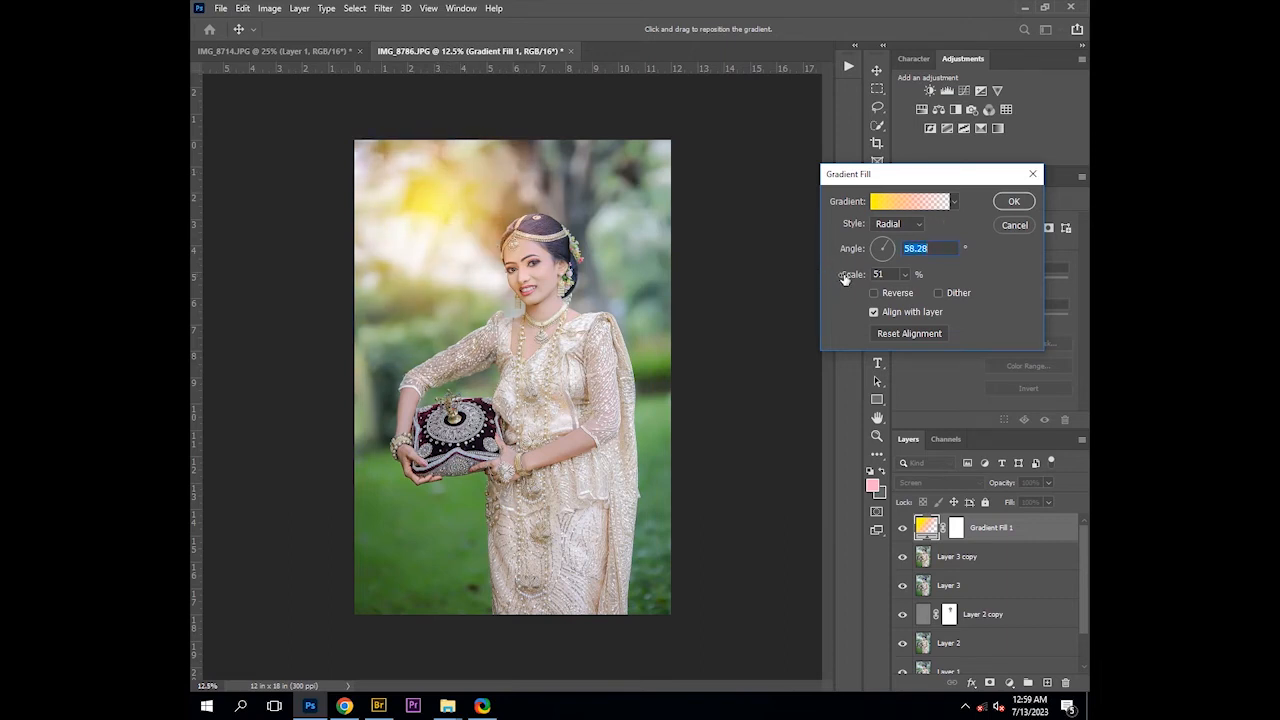
pyautogui.moveTo(844, 279)
pyautogui.mouseDown()
pyautogui.moveTo(866, 281)
pyautogui.moveTo(855, 279)
pyautogui.mouseUp()
pyautogui.moveTo(547, 240); pyautogui.dragTo(449, 177)
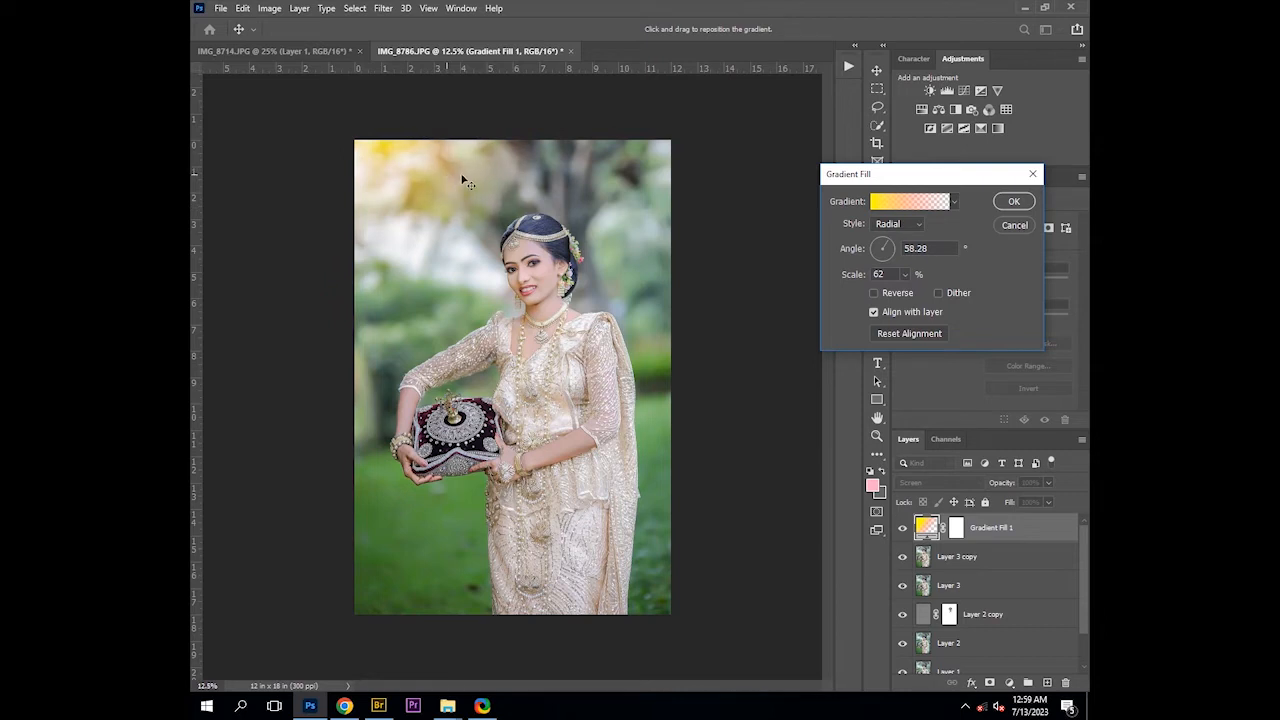
# In the gradient editor, remove one orange color stop and move the other to 54% location
pyautogui.click(912, 202)
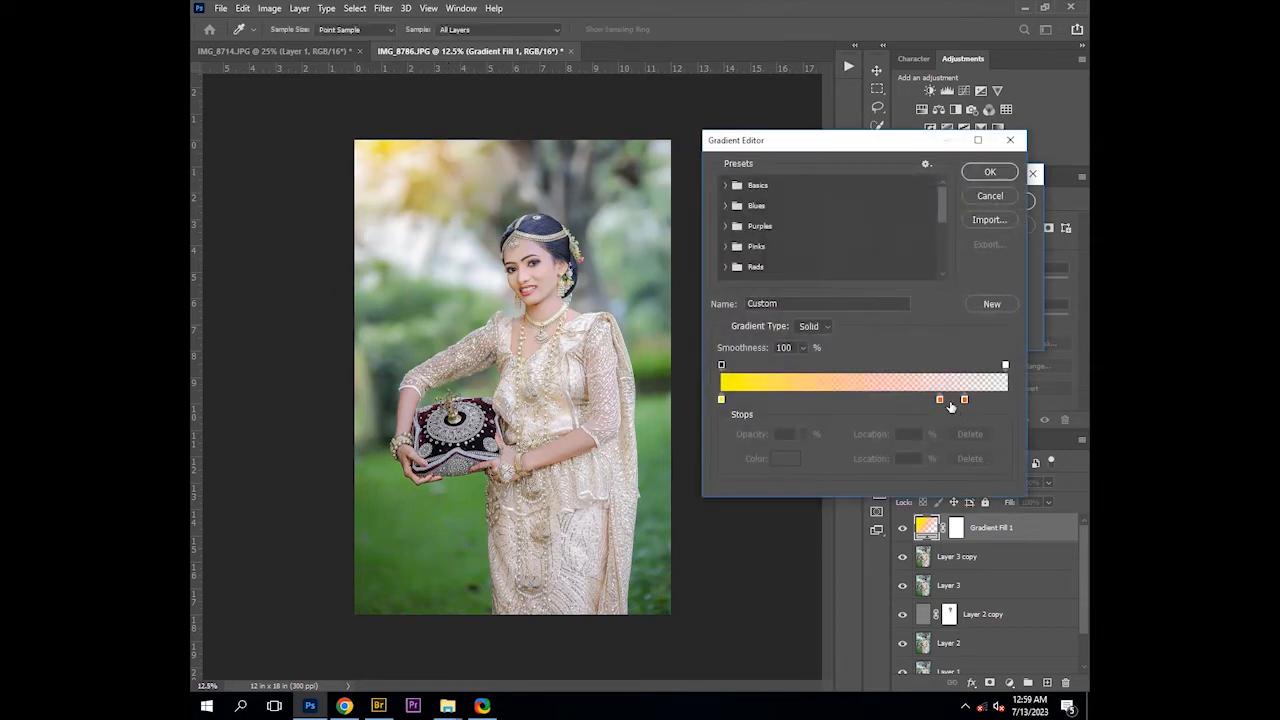
pyautogui.moveTo(940, 401); pyautogui.dragTo(935, 445)
pyautogui.moveTo(965, 400); pyautogui.dragTo(875, 401)
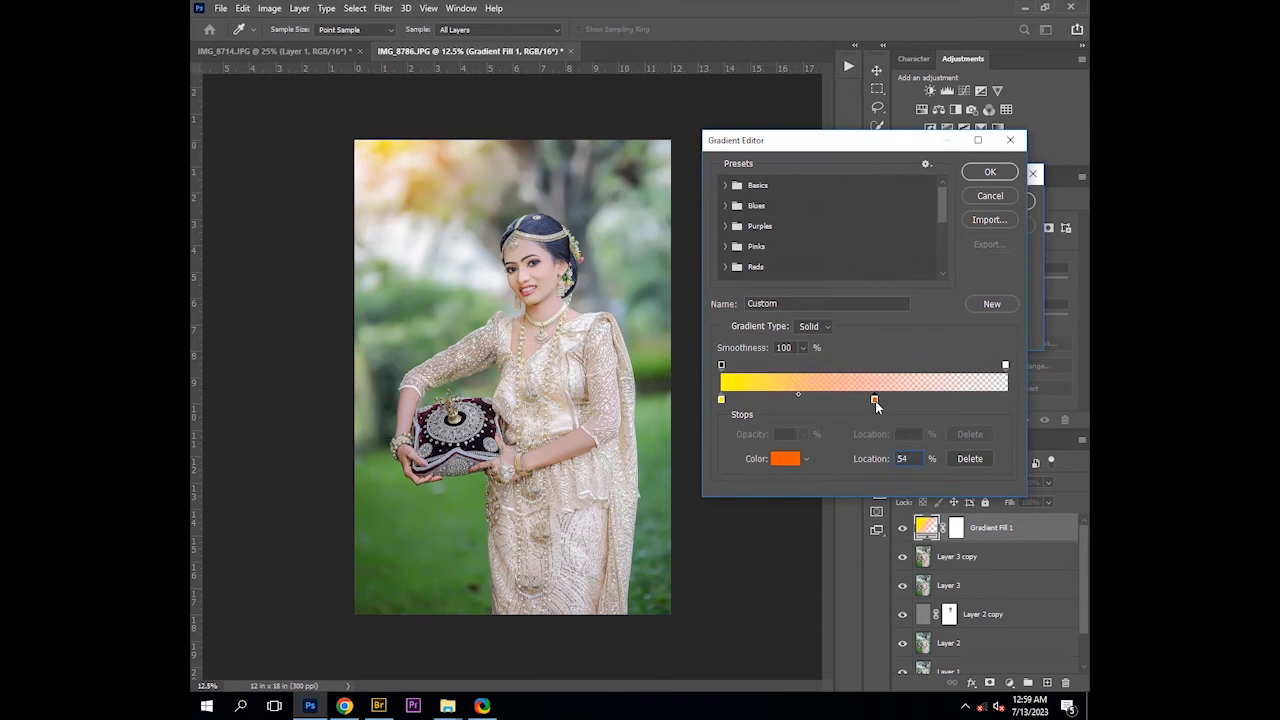
pyautogui.click(988, 172)
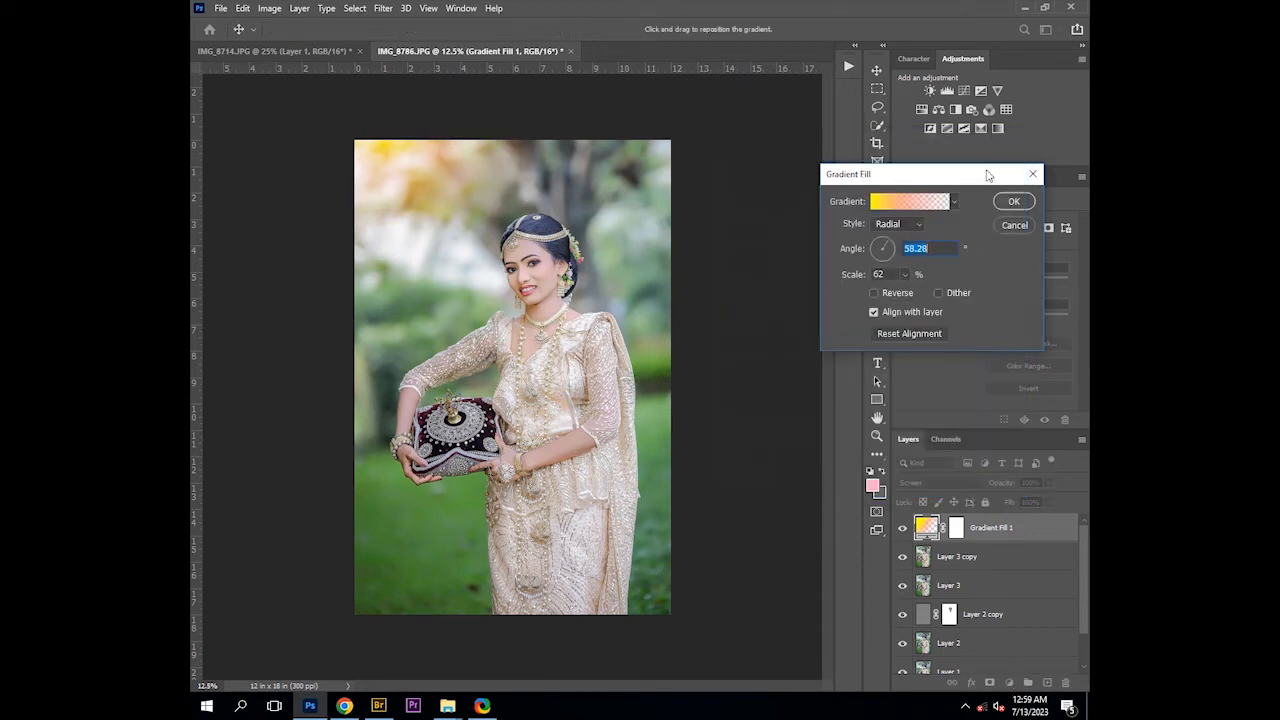
# Move the gradient glow to the upper-right corner of the photo and set the scale to 58%
pyautogui.moveTo(437, 188); pyautogui.dragTo(663, 240)
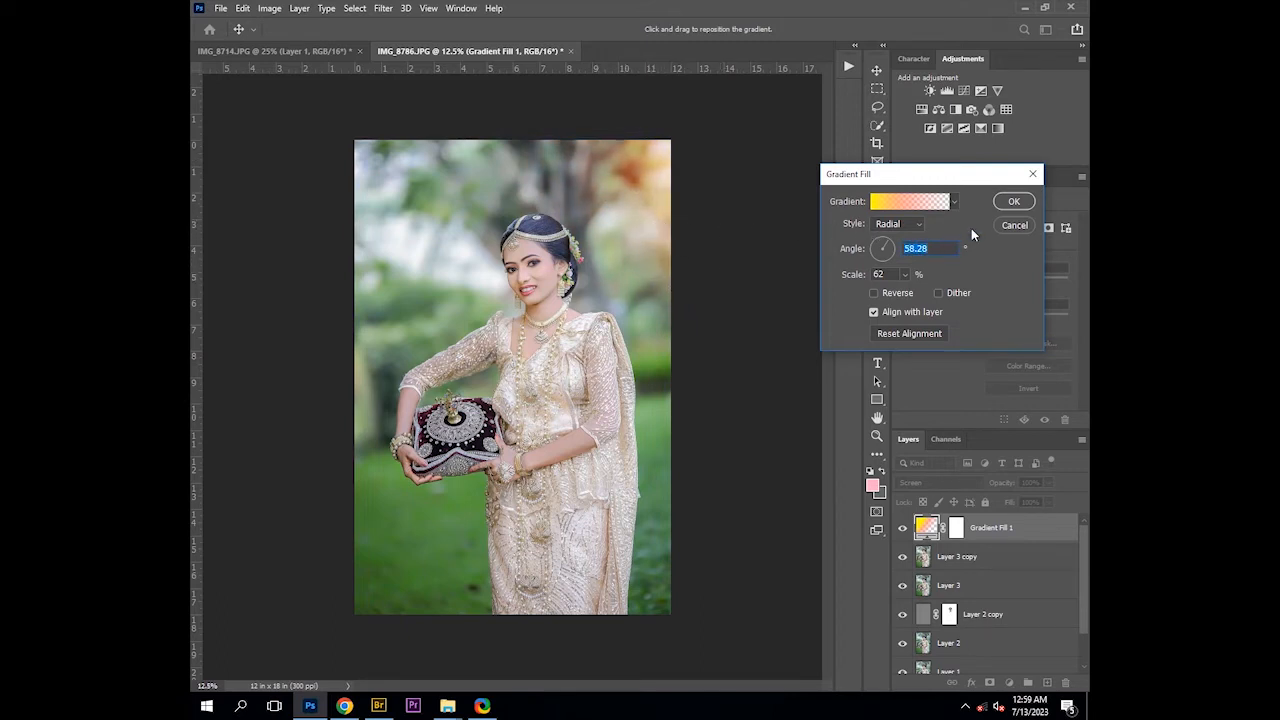
pyautogui.moveTo(855, 276); pyautogui.dragTo(874, 278)
pyautogui.moveTo(634, 206); pyautogui.dragTo(612, 177)
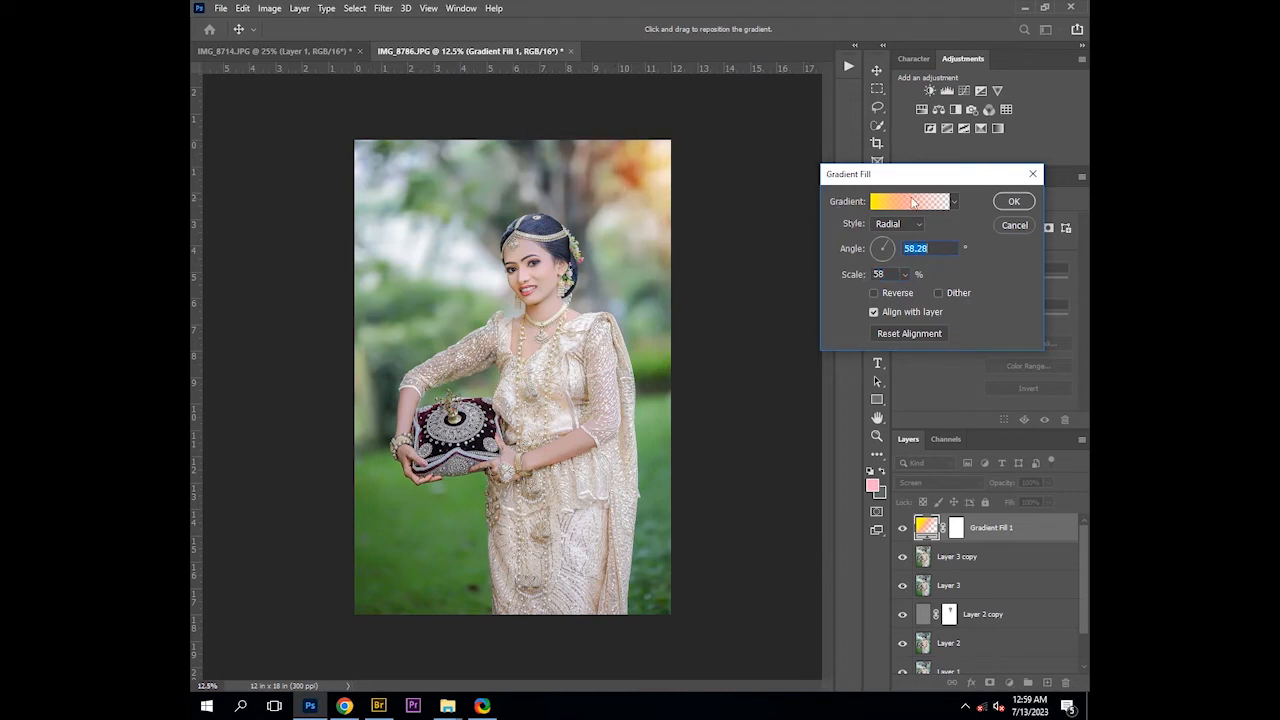
# In the gradient editor, move the orange color stop to 41% location and confirm the Gradient Fill
pyautogui.click(910, 201)
pyautogui.moveTo(877, 400); pyautogui.dragTo(839, 402)
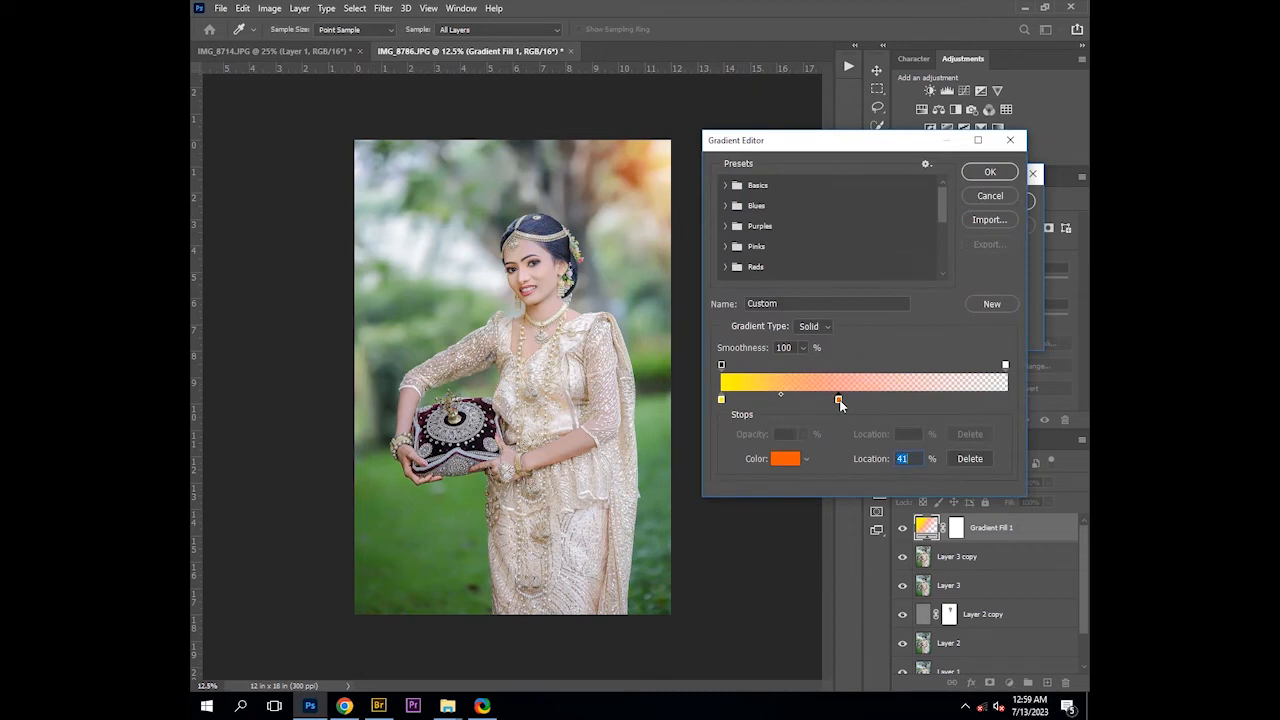
pyautogui.click(982, 172)
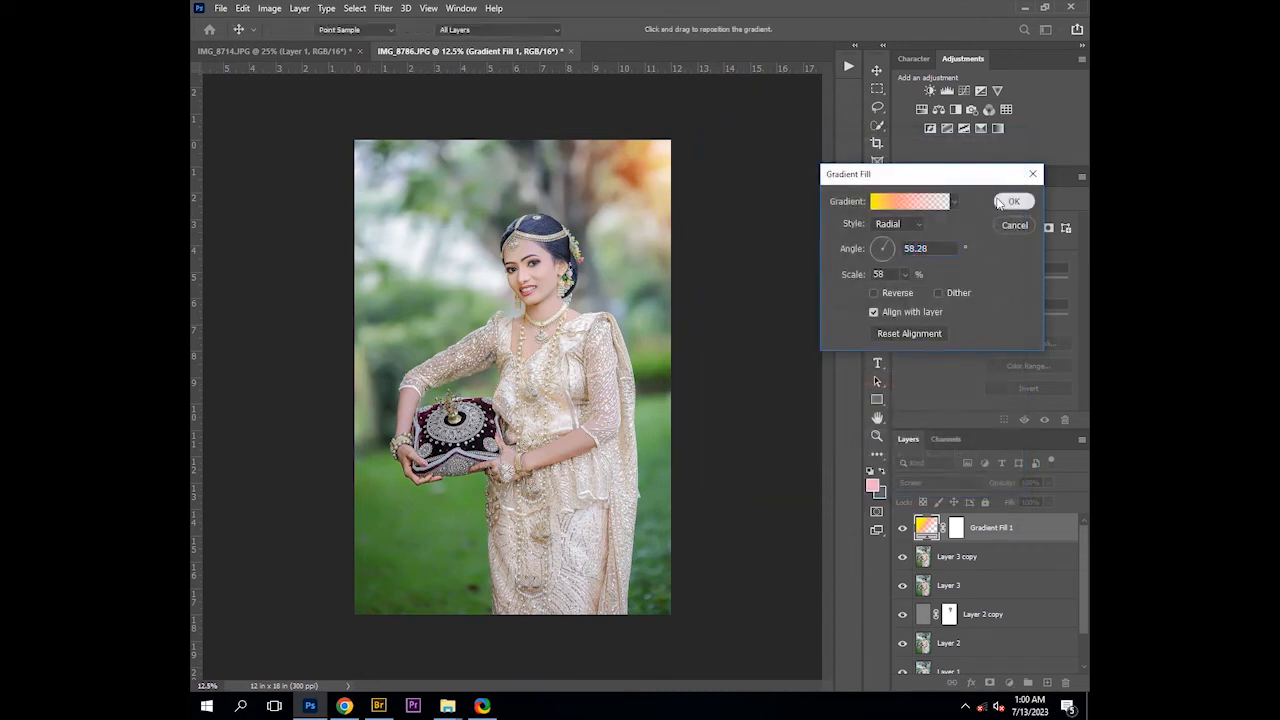
pyautogui.click(1013, 201)
# Set the gradient fill layer's opacity to 54%, toggling its visibility to compare the effect
pyautogui.click(903, 528)
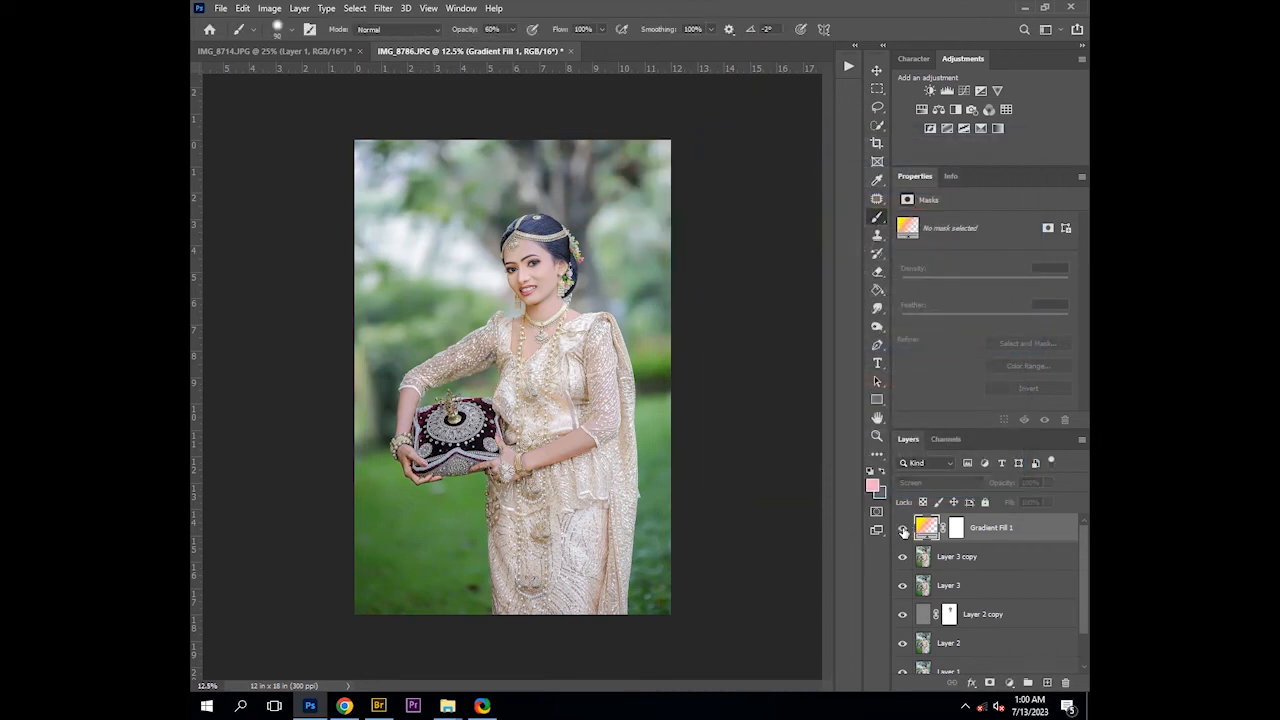
pyautogui.click(903, 528)
pyautogui.moveTo(1006, 486); pyautogui.dragTo(976, 488)
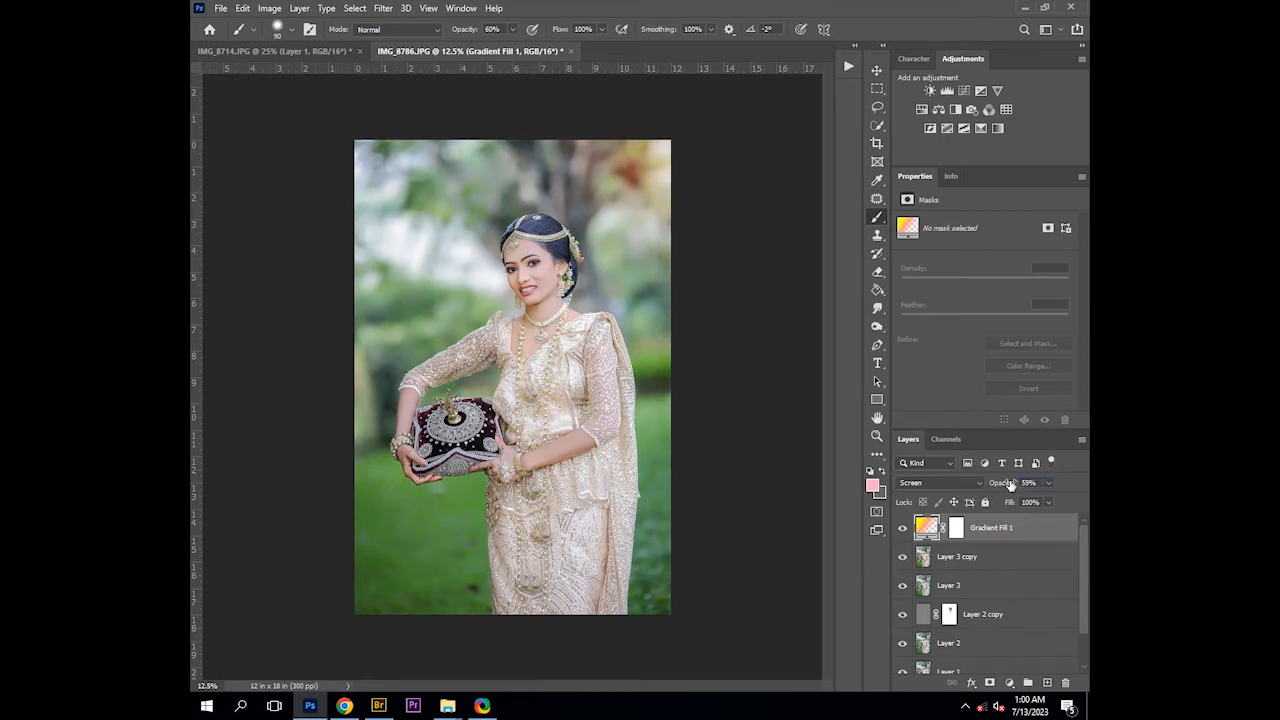
pyautogui.moveTo(1012, 484); pyautogui.dragTo(1007, 484)
pyautogui.click(903, 528)
pyautogui.click(903, 528)
# Duplicate the gradient fill layer and move the copy's glow to the upper-left corner of the photo
pyautogui.hotkey('ctrl', 'j')
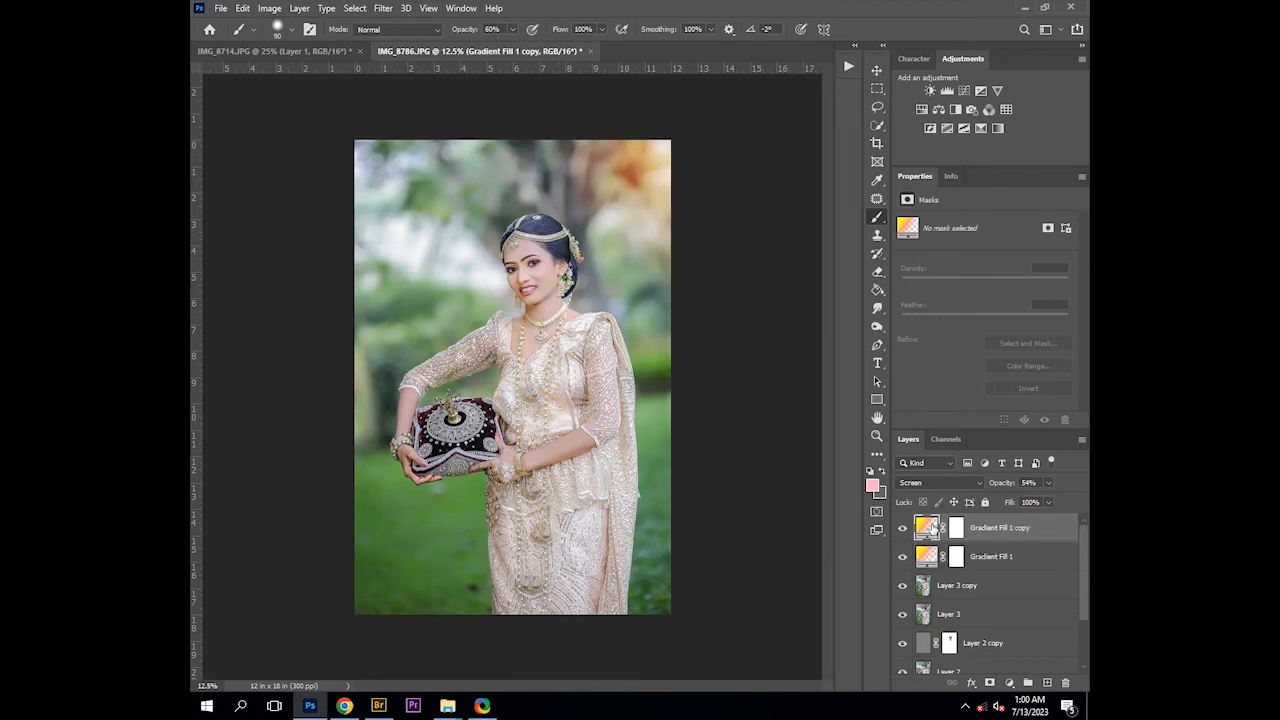
pyautogui.doubleClick(929, 527)
pyautogui.moveTo(729, 237); pyautogui.dragTo(329, 237)
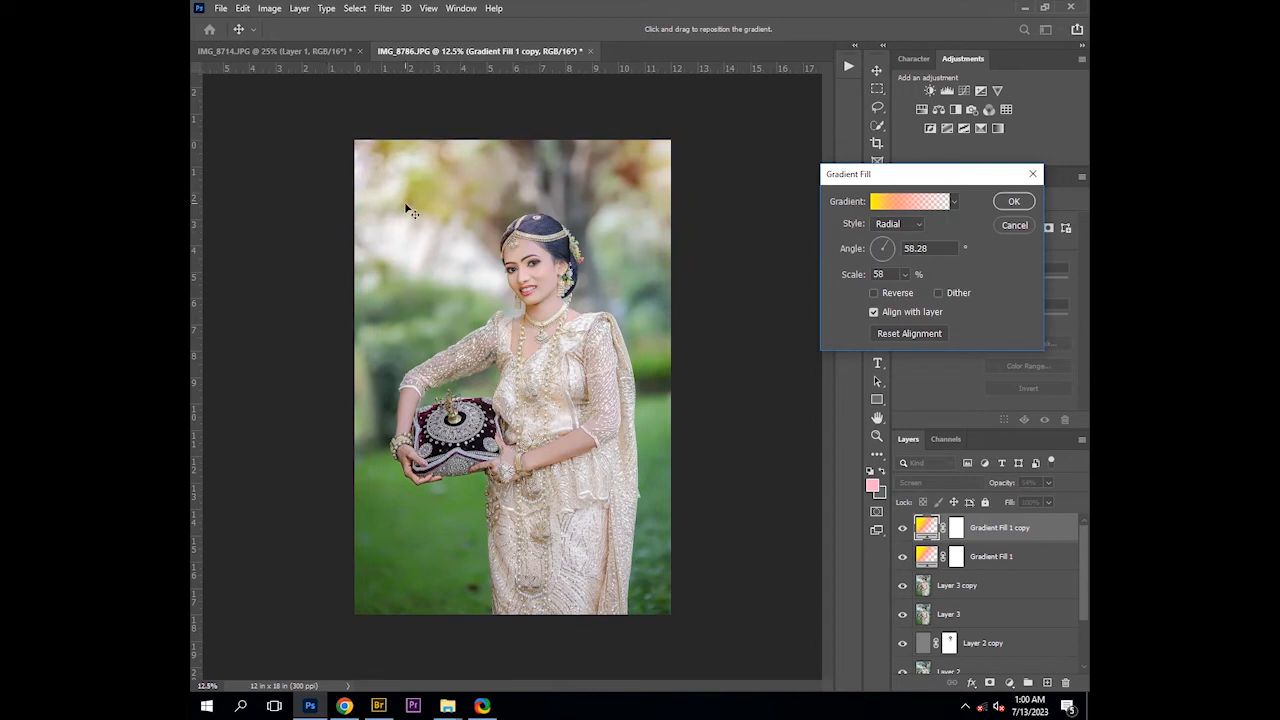
pyautogui.moveTo(407, 210); pyautogui.dragTo(421, 243)
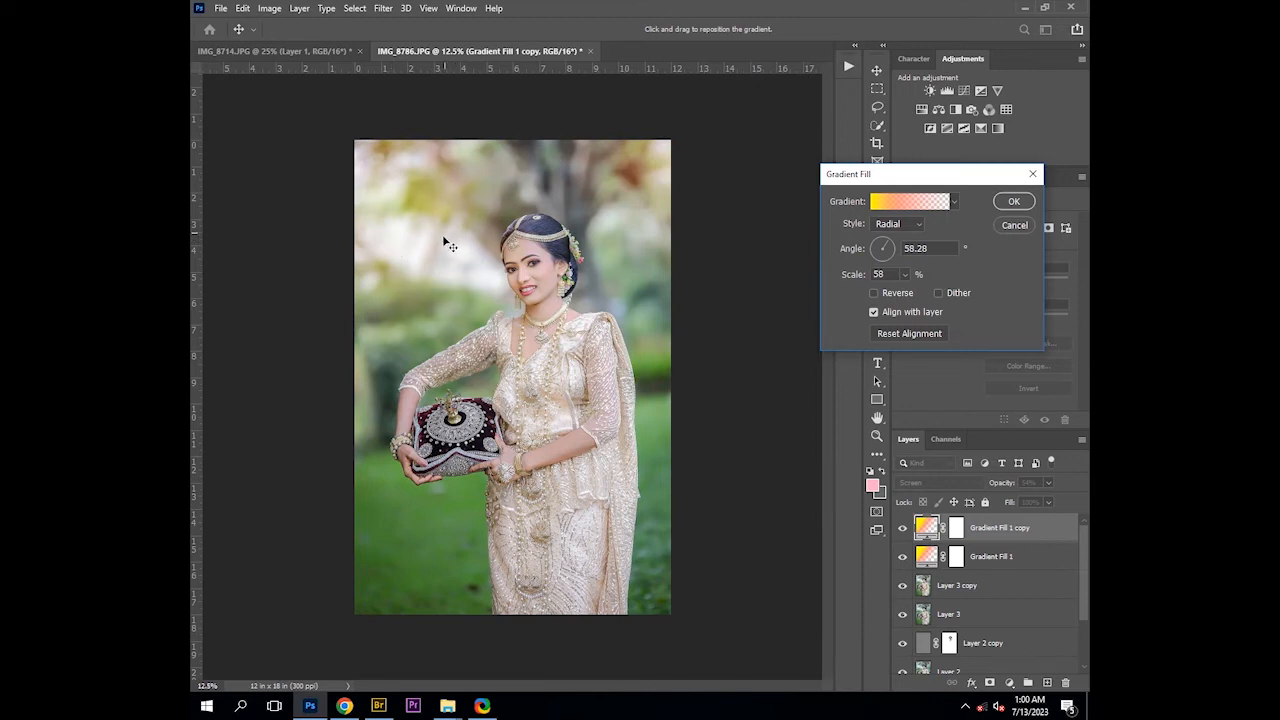
pyautogui.moveTo(442, 235); pyautogui.dragTo(424, 168)
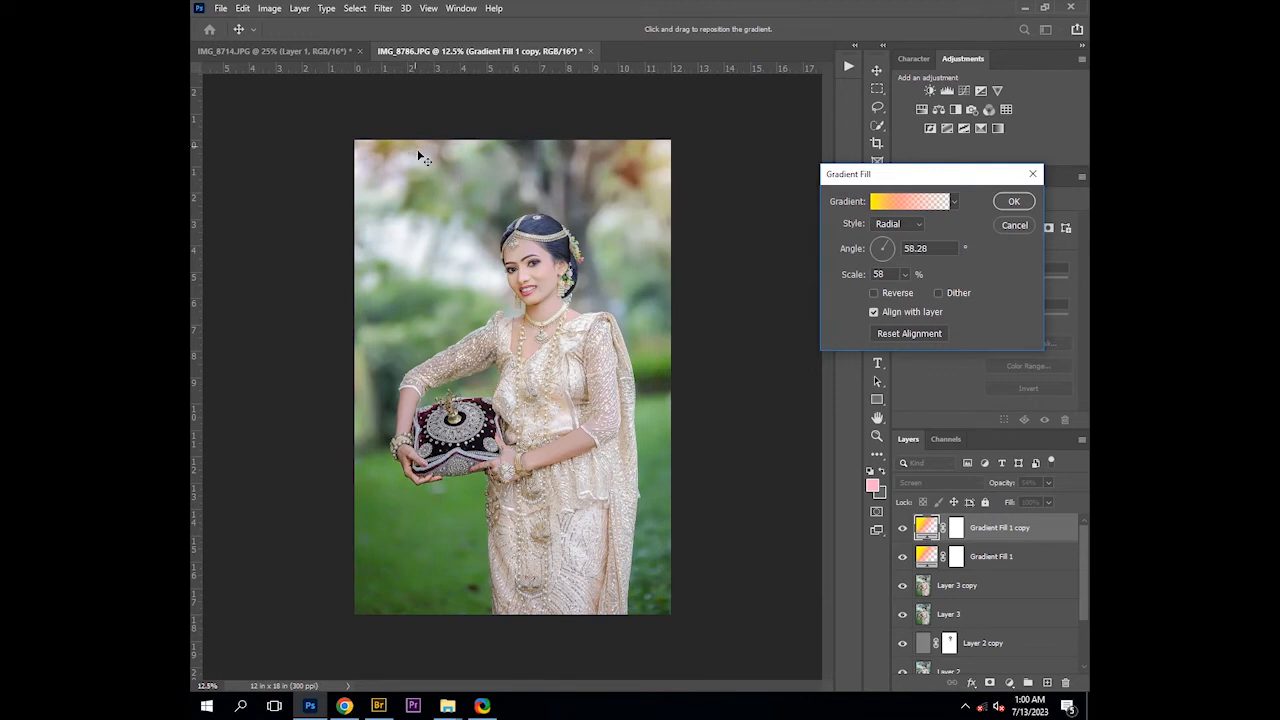
pyautogui.click(1012, 202)
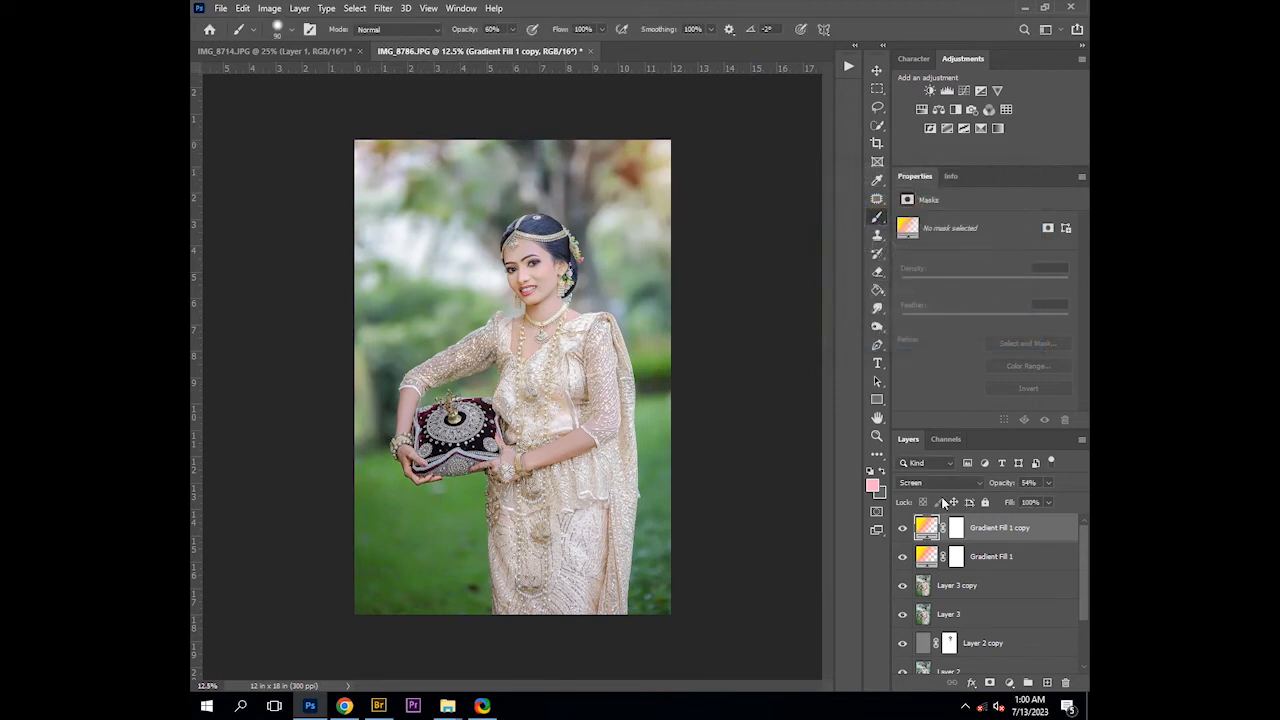
# Review both gradient fill layers' settings and toggle the copy's visibility to compare the glows
pyautogui.doubleClick(926, 556)
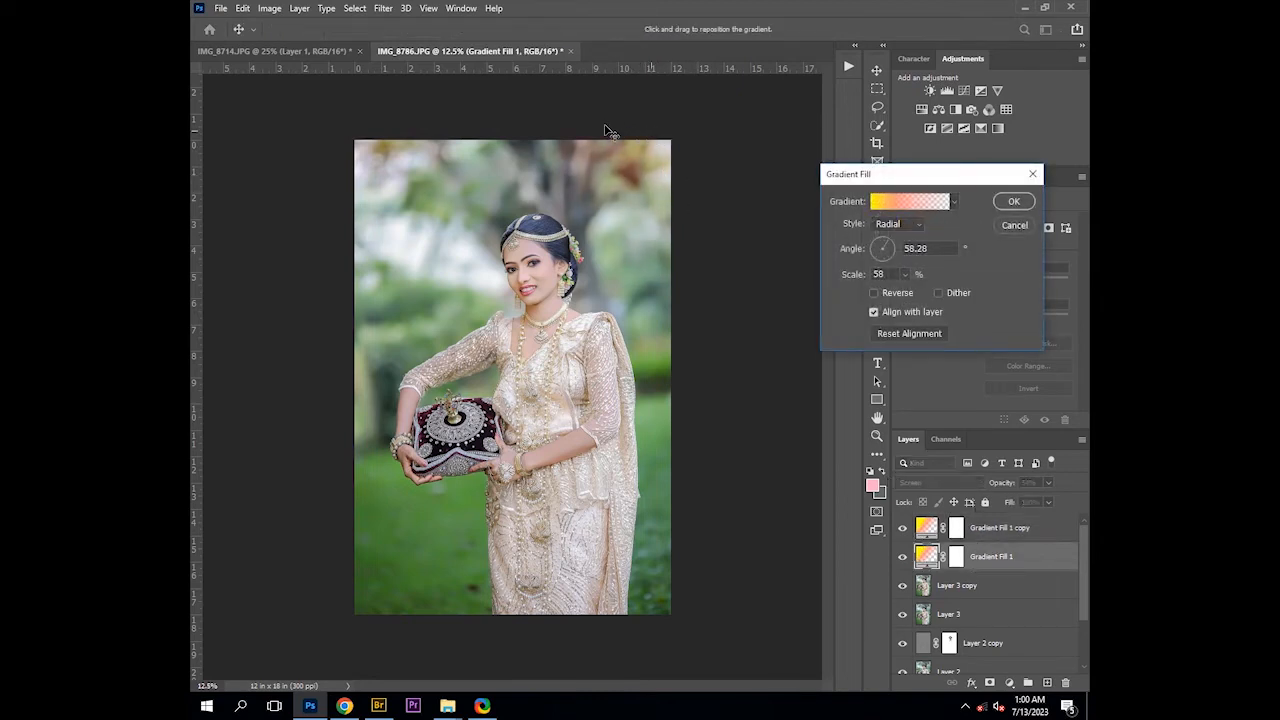
pyautogui.click(1010, 199)
pyautogui.click(931, 532)
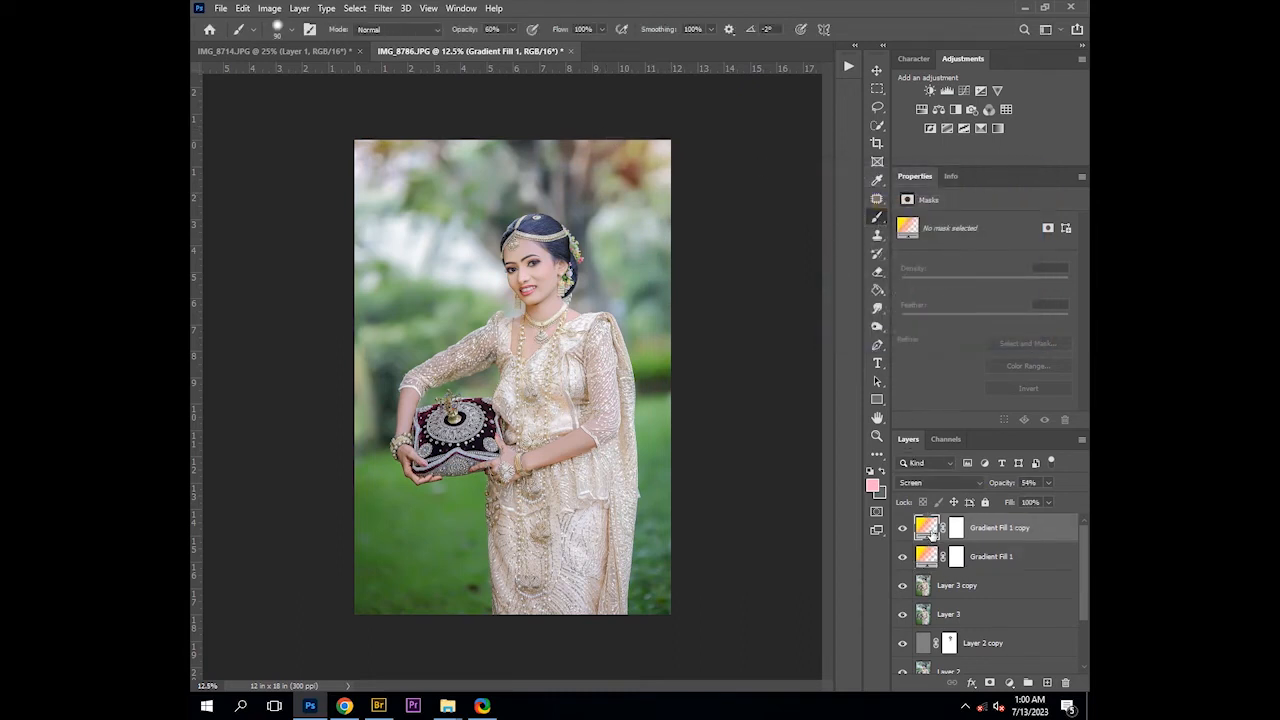
pyautogui.doubleClick(928, 529)
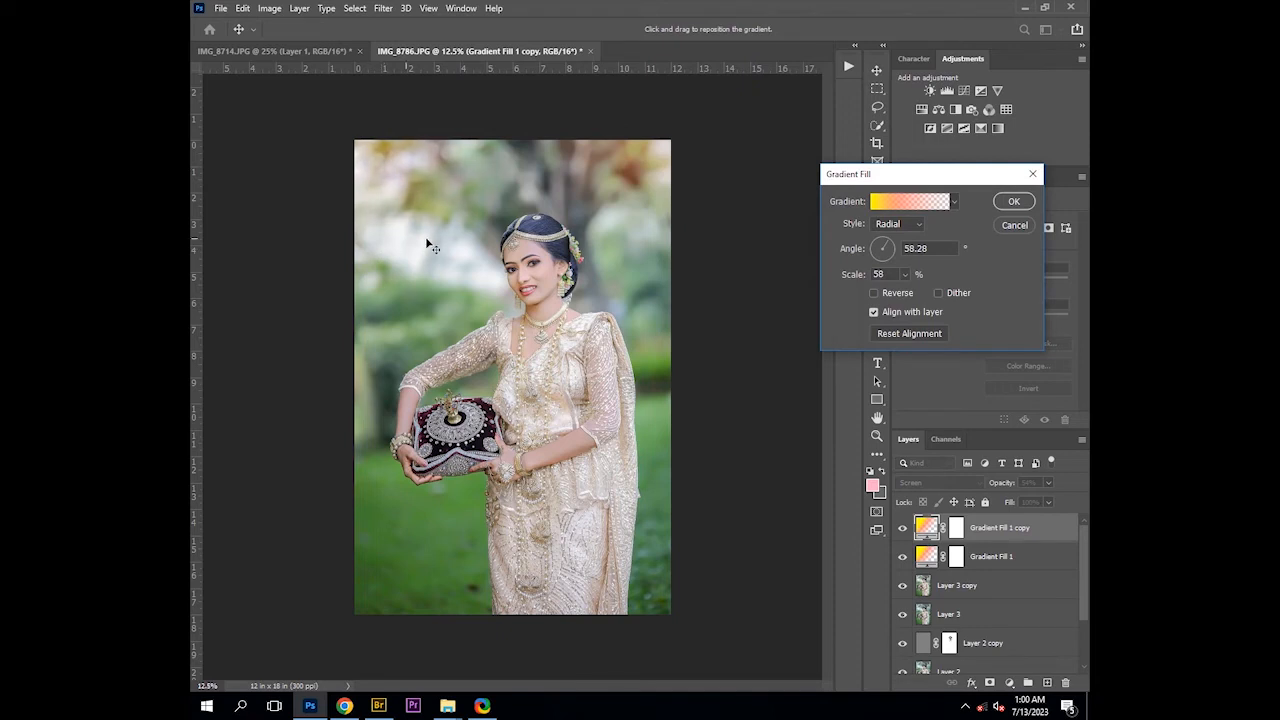
pyautogui.click(1012, 201)
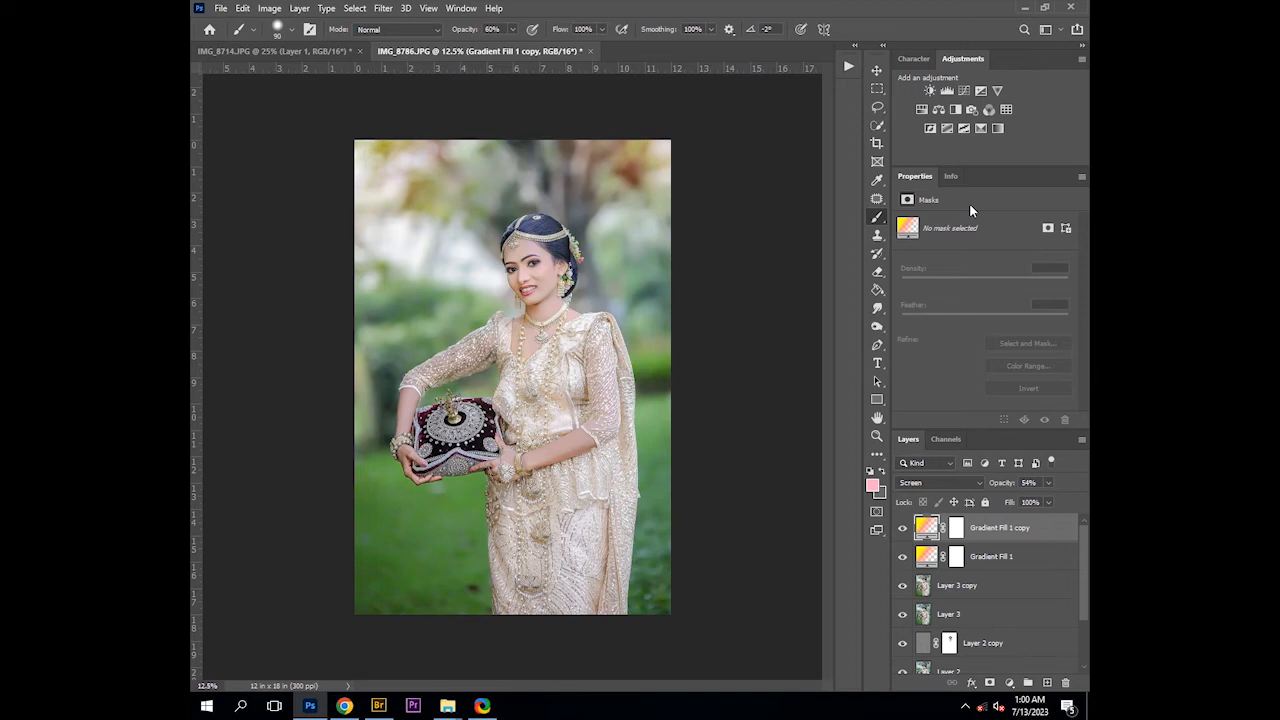
pyautogui.click(903, 529)
pyautogui.click(903, 529)
pyautogui.doubleClick(922, 532)
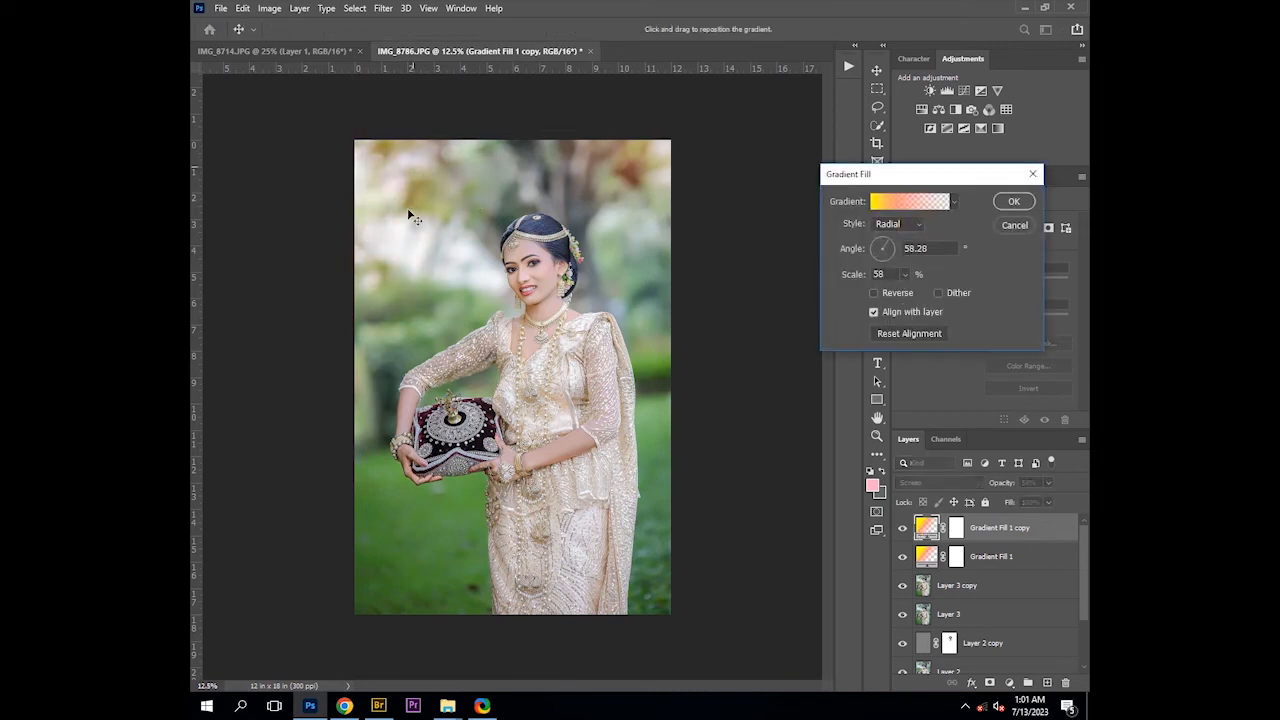
pyautogui.press('Return')
pyautogui.press('b')
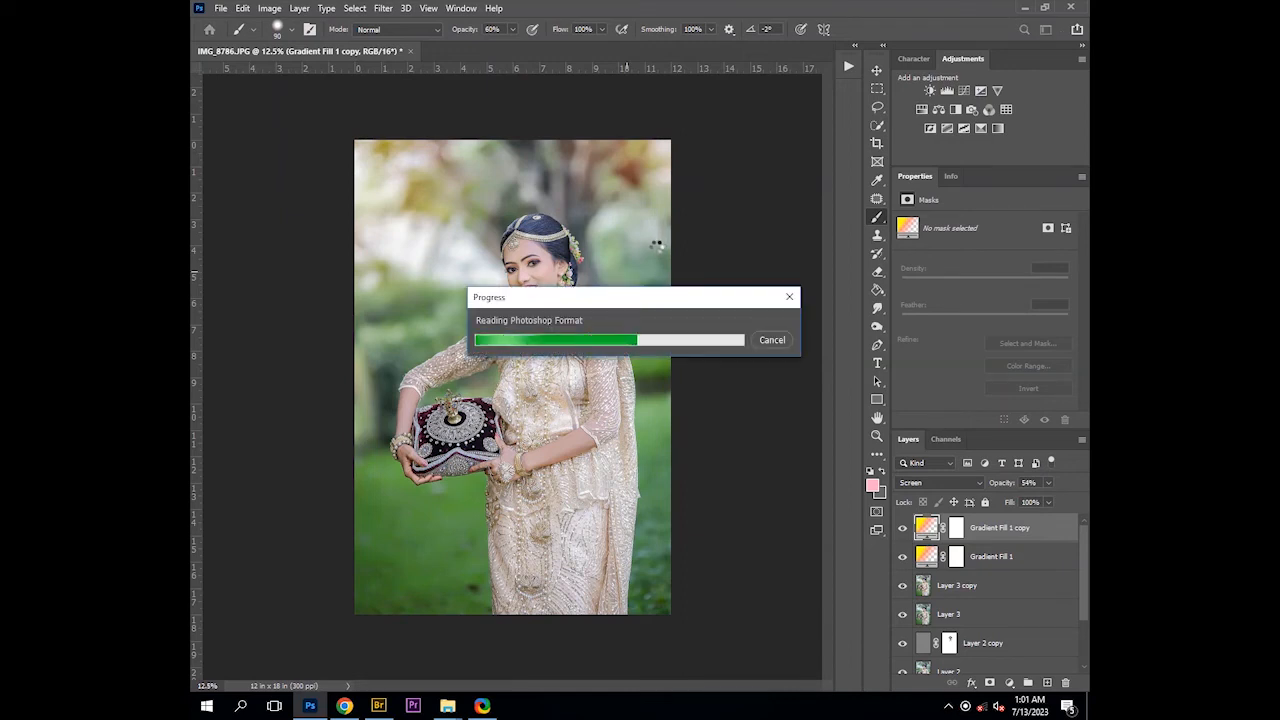
# Place the studio watermark logo in the lower-left corner of the photo and commit the transform
pyautogui.moveTo(382, 566)
pyautogui.mouseDown()
pyautogui.moveTo(398, 542)
pyautogui.moveTo(354, 554)
pyautogui.moveTo(398, 583)
pyautogui.mouseUp()
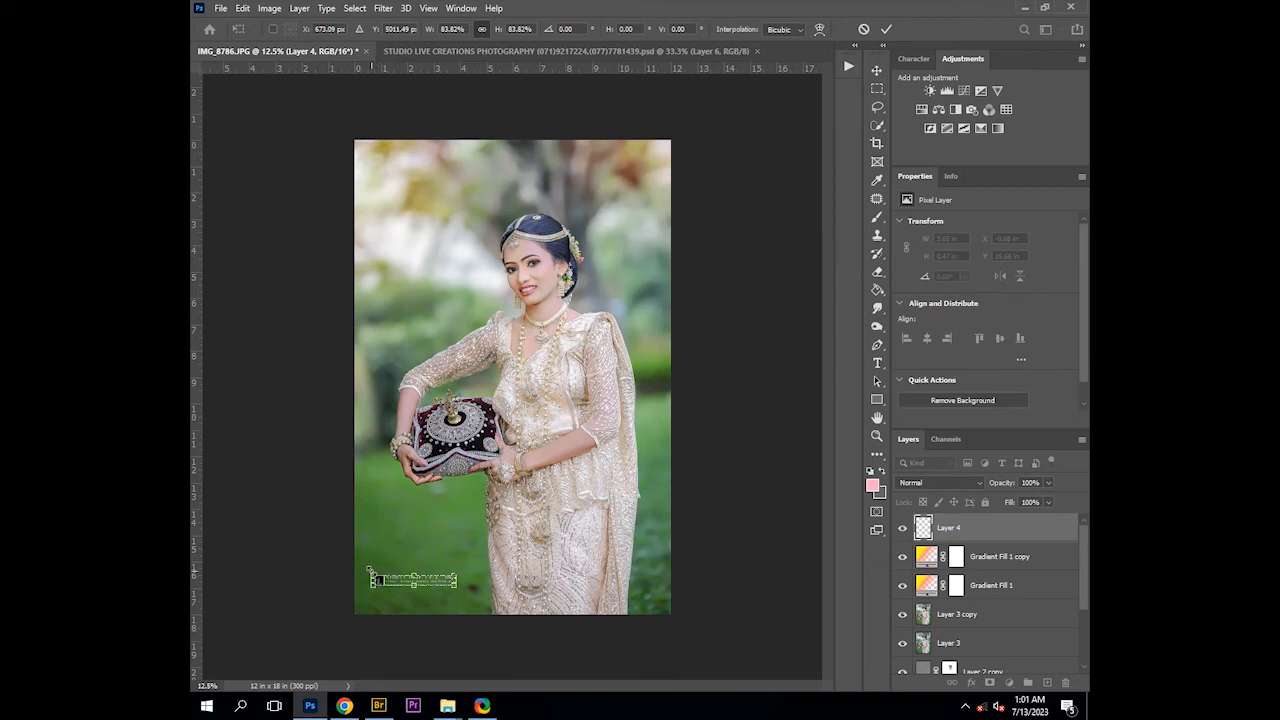
pyautogui.moveTo(372, 573); pyautogui.dragTo(378, 574)
pyautogui.press('Return')
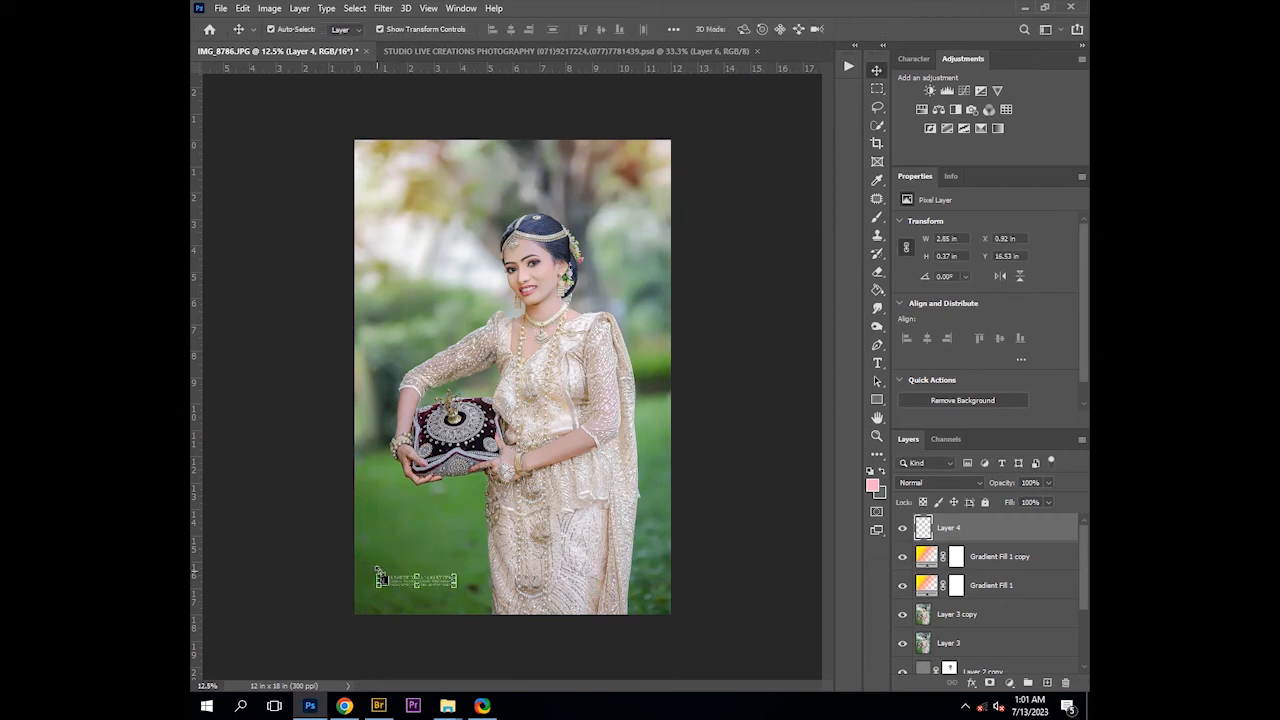
pyautogui.click(410, 640)
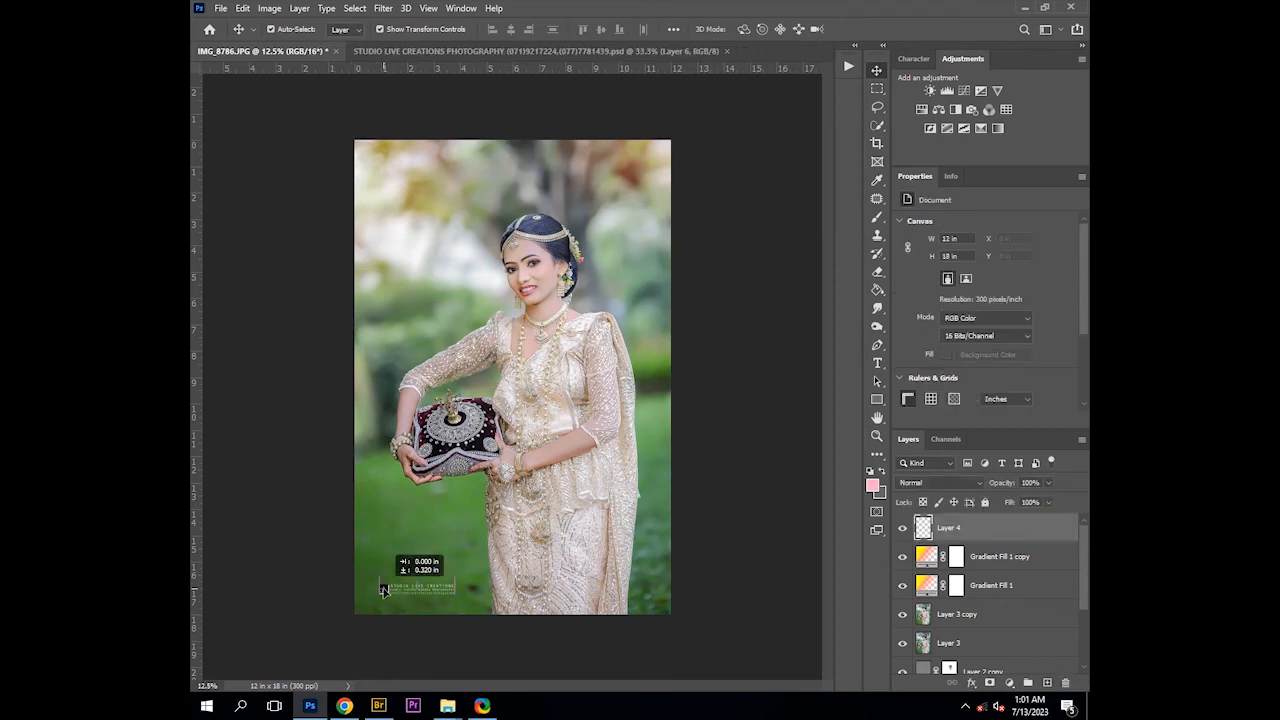
pyautogui.click(312, 584)
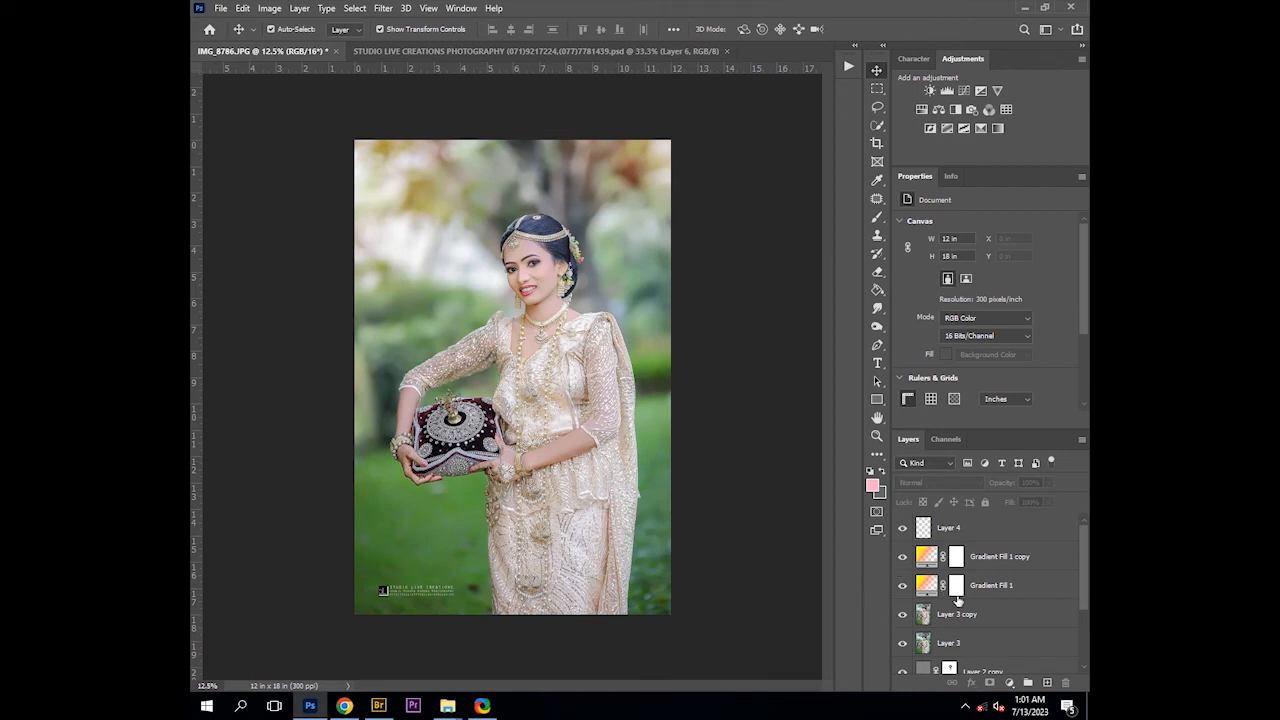
# Toggle the gradient copy's visibility and reopen both gradient fill layers' settings to compare them
pyautogui.click(904, 558)
pyautogui.click(904, 558)
pyautogui.doubleClick(926, 556)
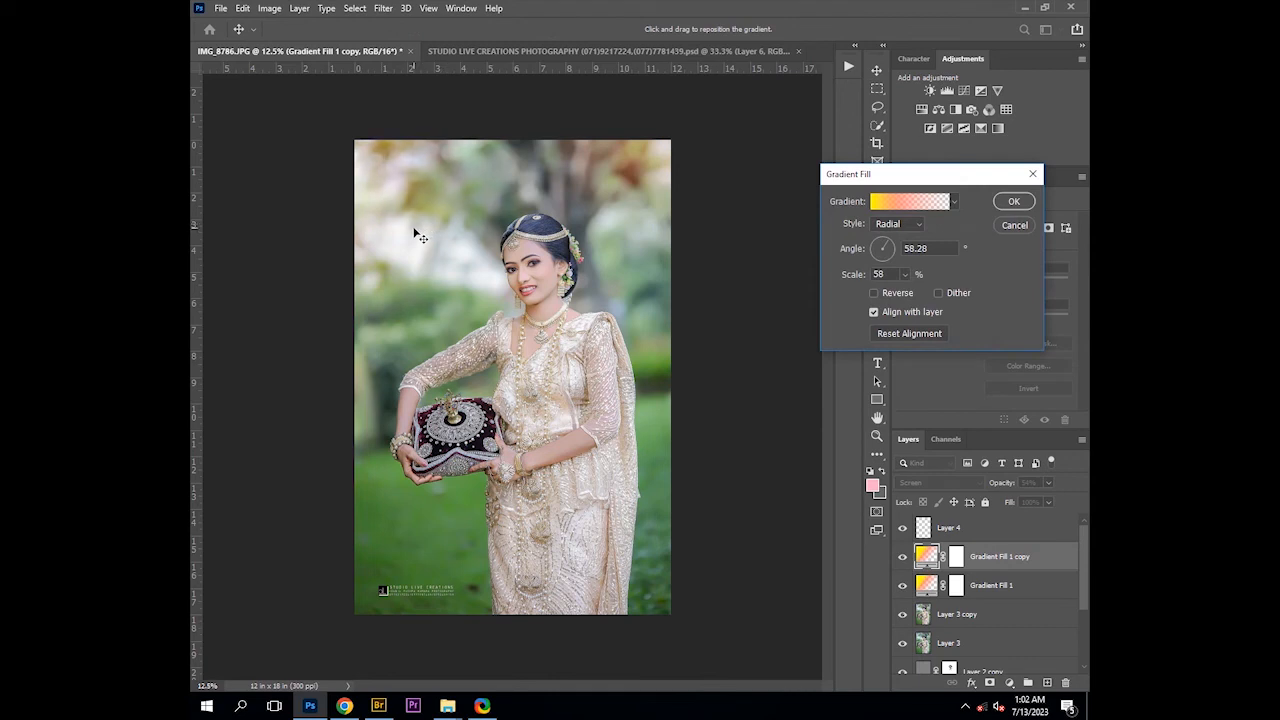
pyautogui.click(1013, 201)
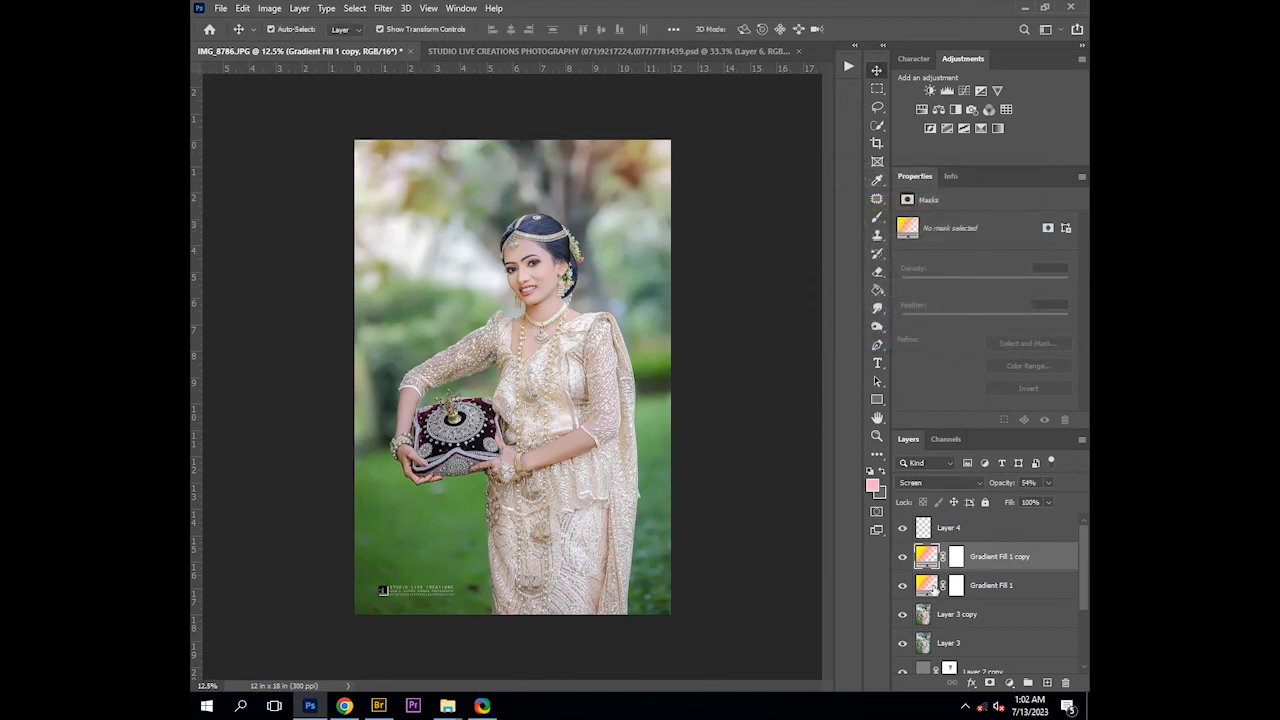
pyautogui.doubleClick(928, 585)
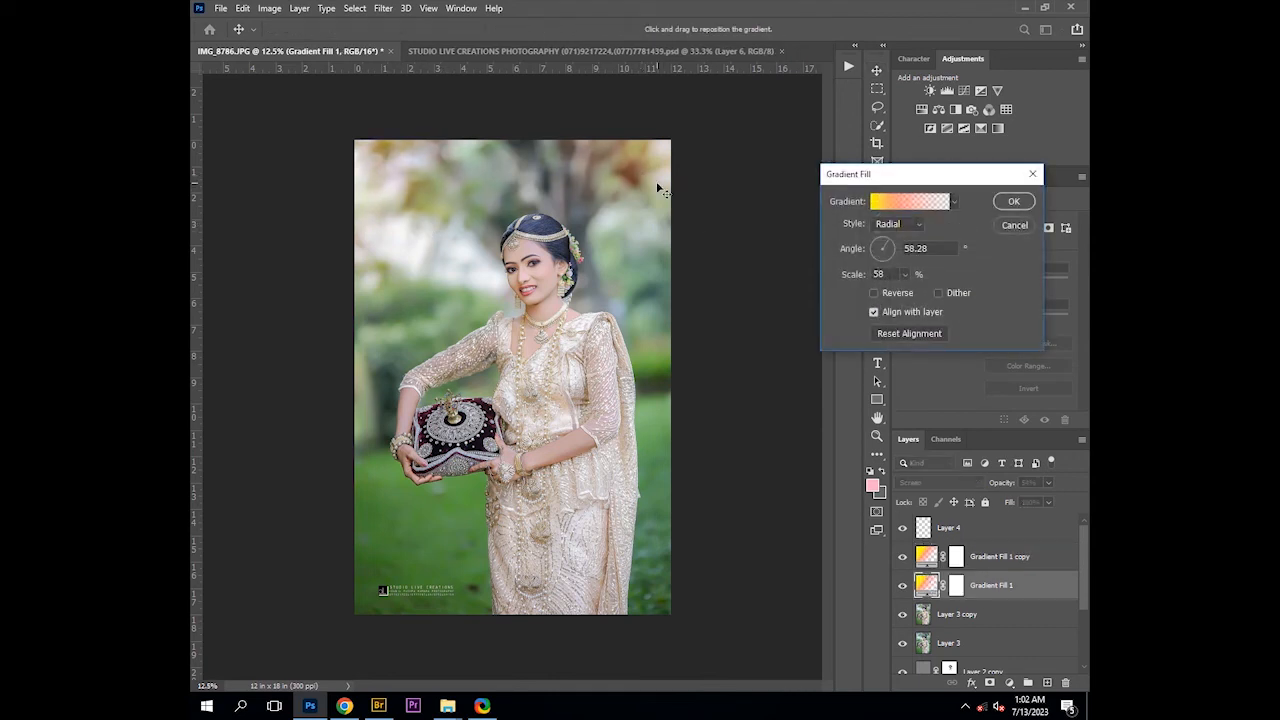
pyautogui.click(1013, 201)
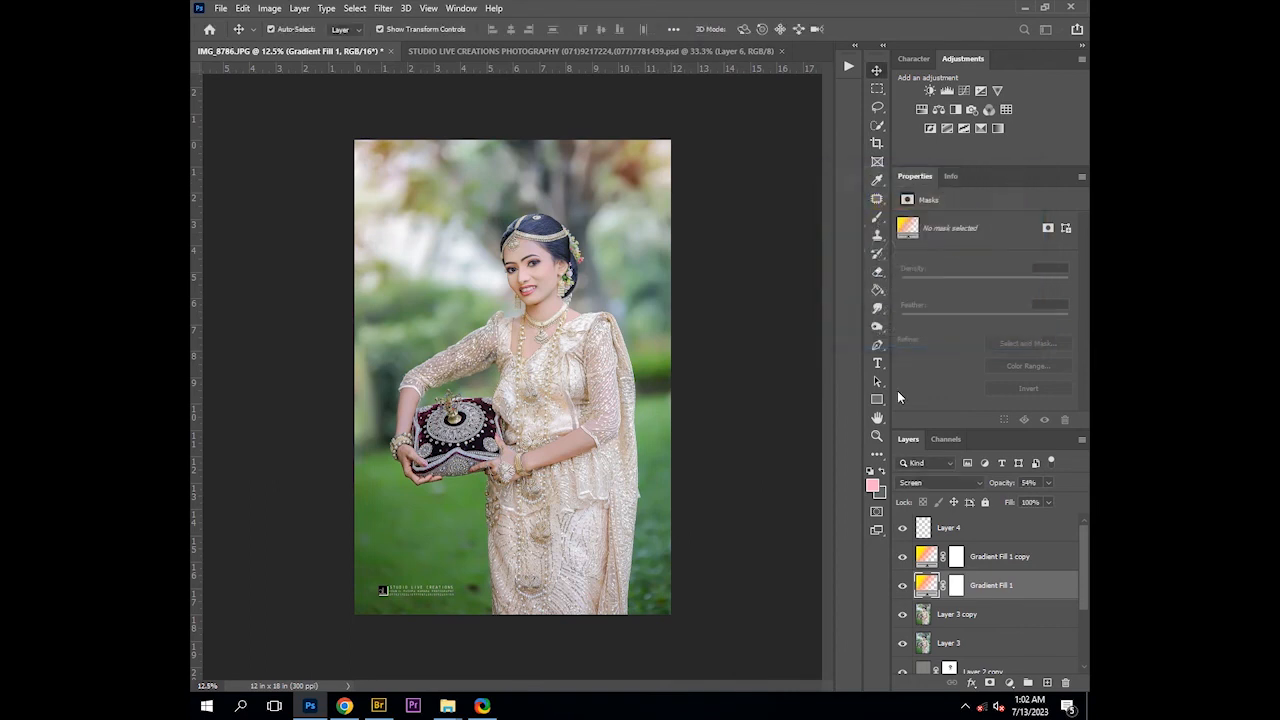
# Nudge the watermark logo slightly to the left
pyautogui.click(1014, 537)
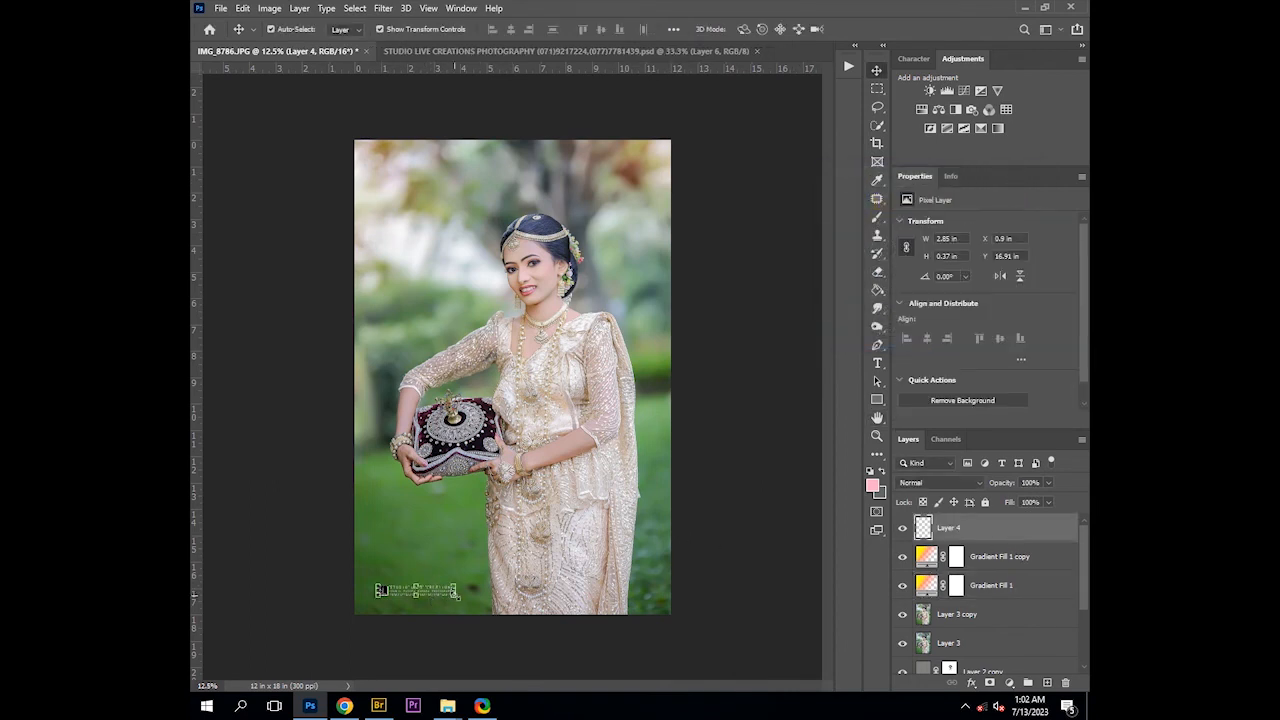
pyautogui.moveTo(456, 594); pyautogui.dragTo(450, 592)
pyautogui.click(290, 545)
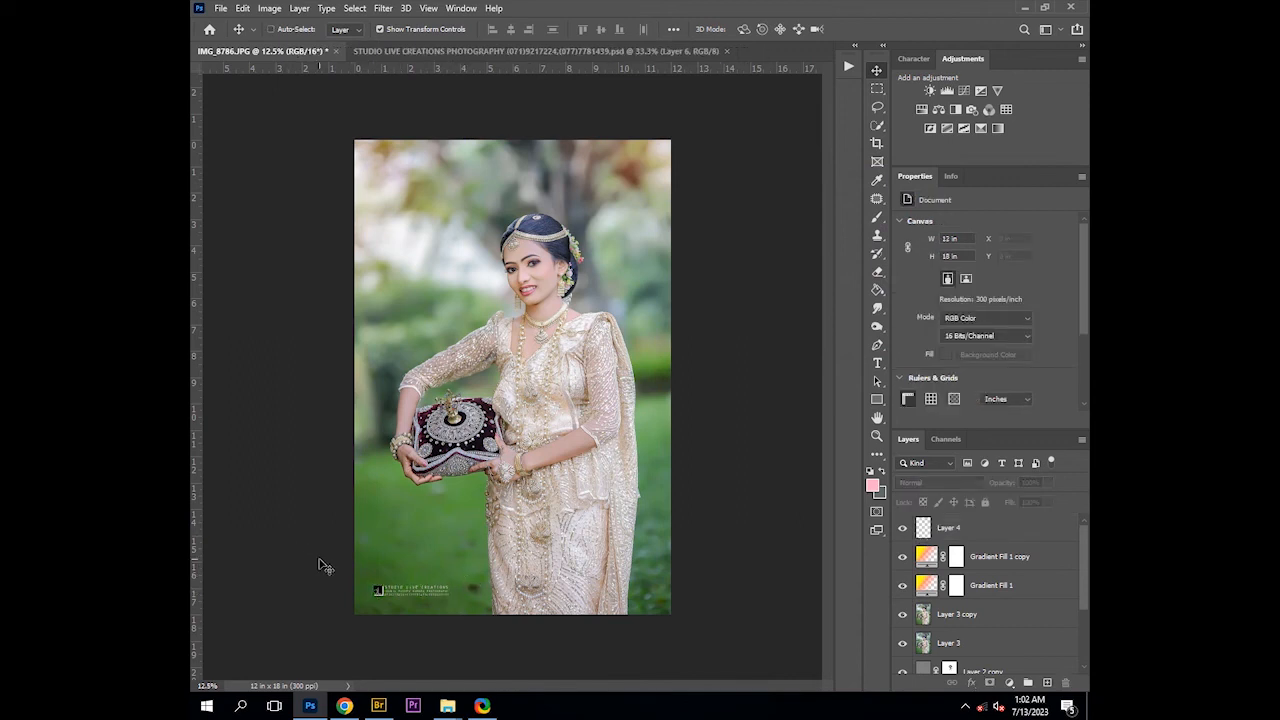
# Flatten the image into a single background layer and save the file
pyautogui.hotkey('ctrl', 'shift', 'alt', 'e')
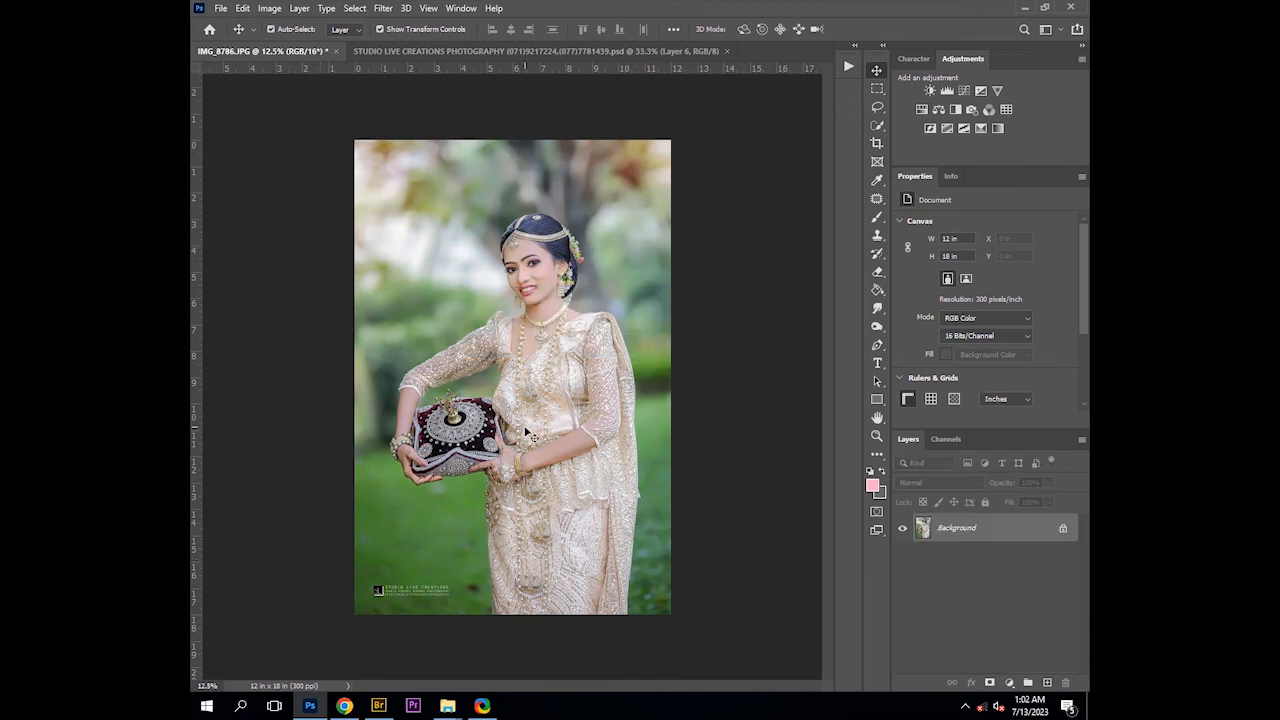
pyautogui.press('ctrl')
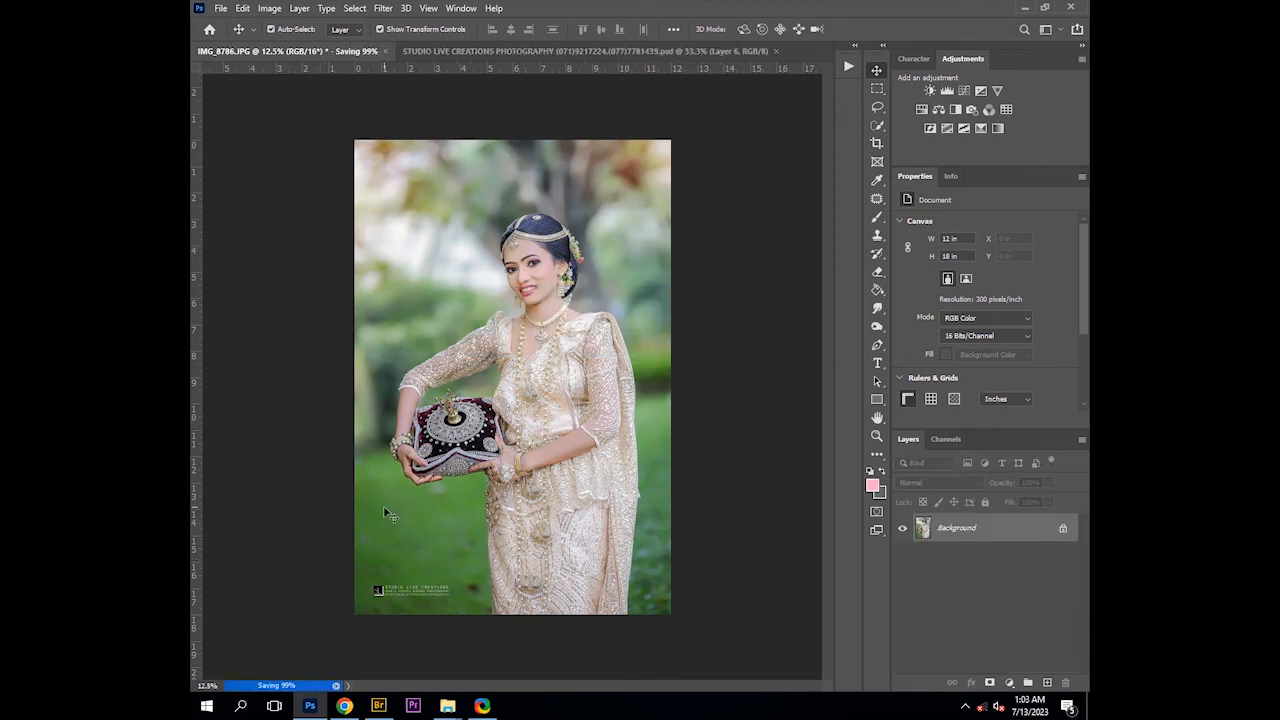